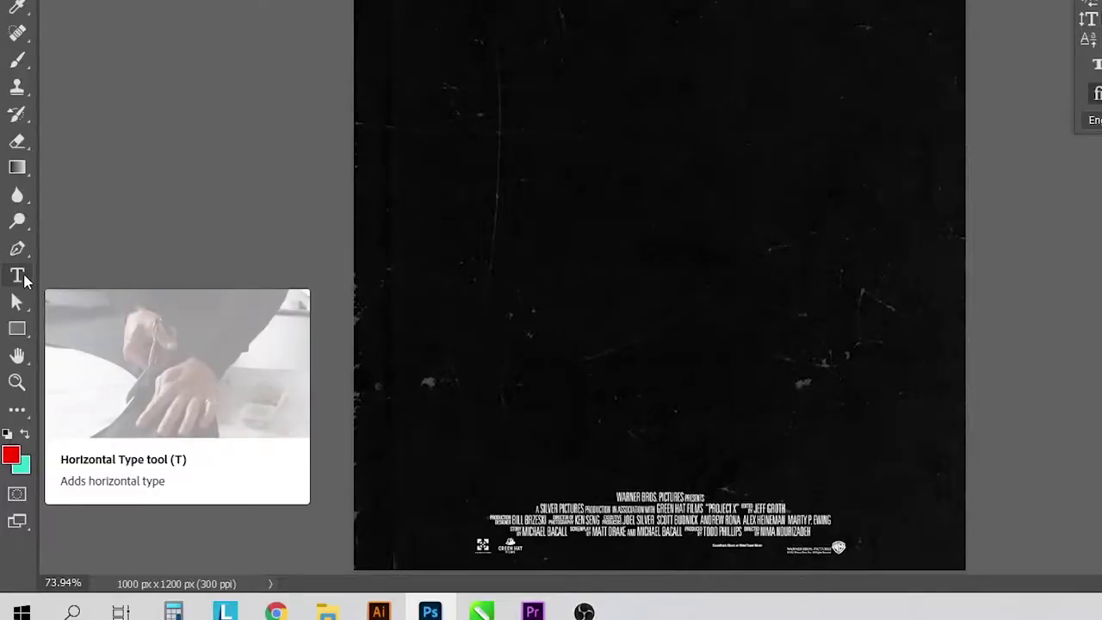
Place a white 'SOLID' text layer (Helvetica World Regular, 24.82 pt) in the upper poster.
click(18, 276)
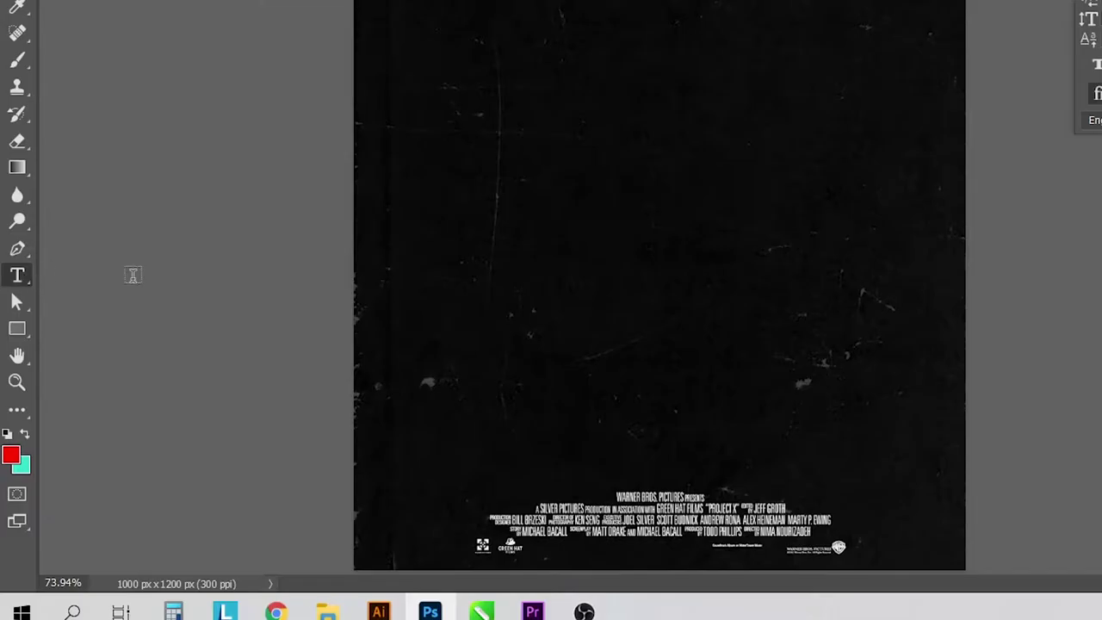
click(358, 221)
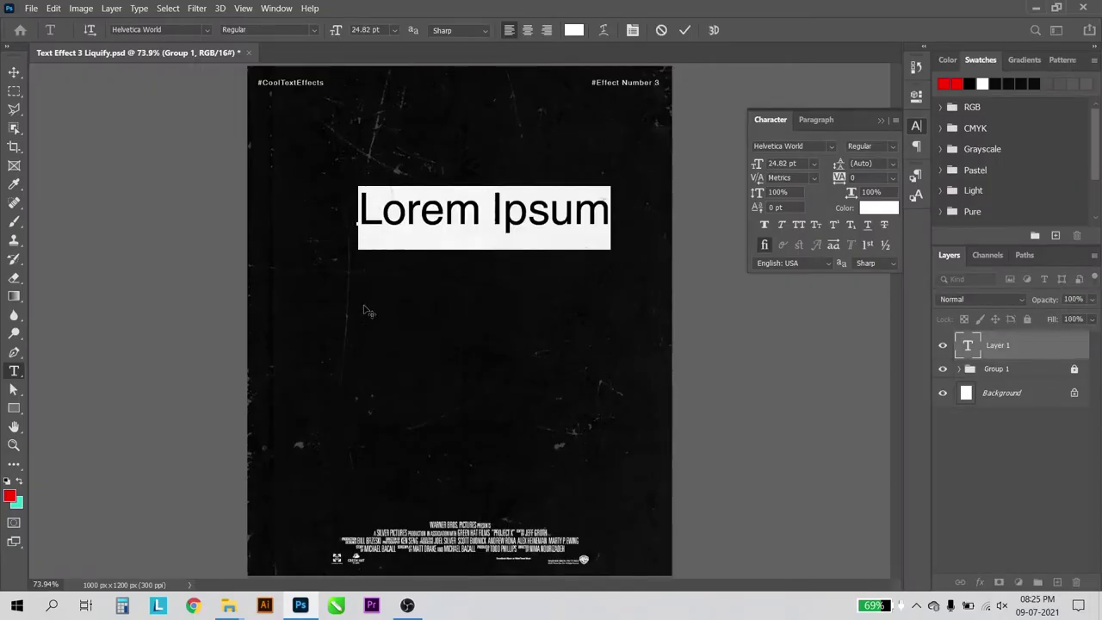
text(SO)
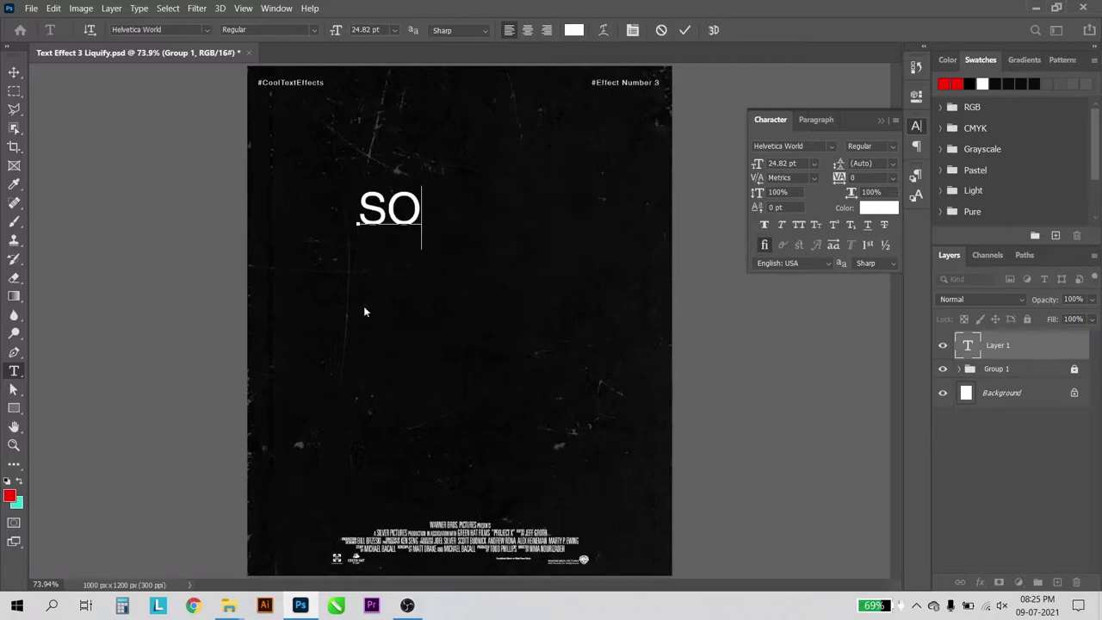
text(LID)
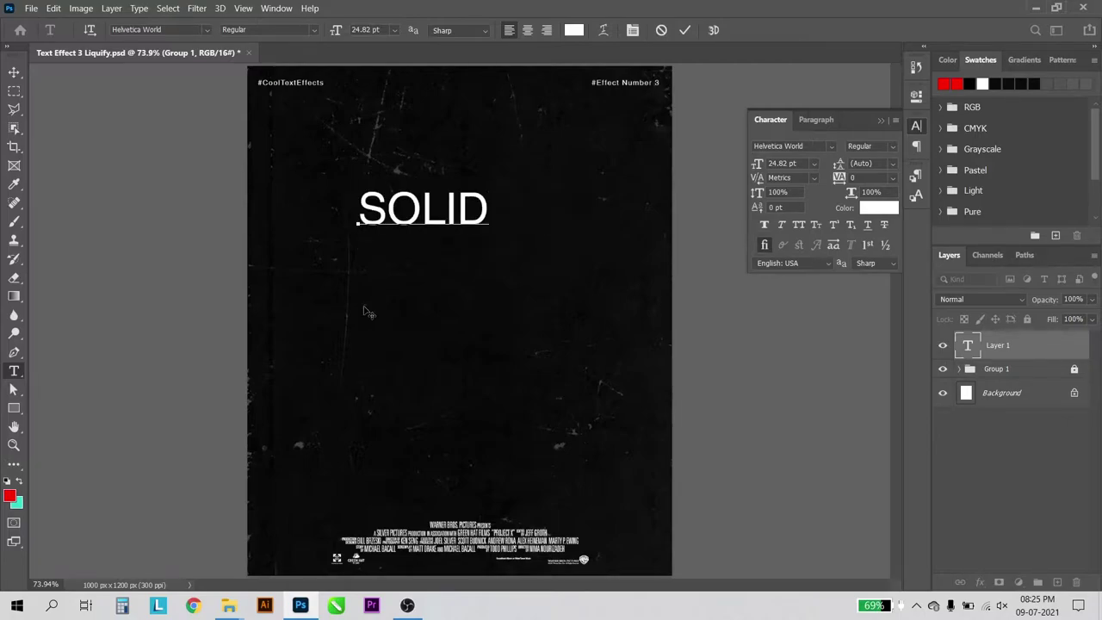
click(13, 73)
key(ctrl+a)
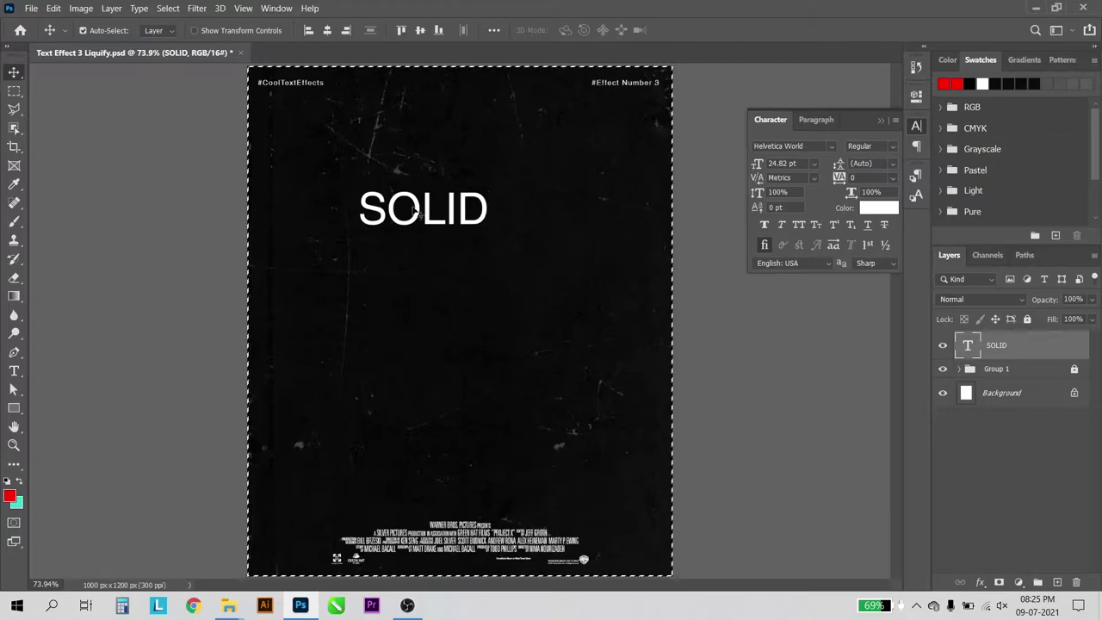
Set the SOLID text's font to Morganite Medium.
drag(415, 213, 424, 213)
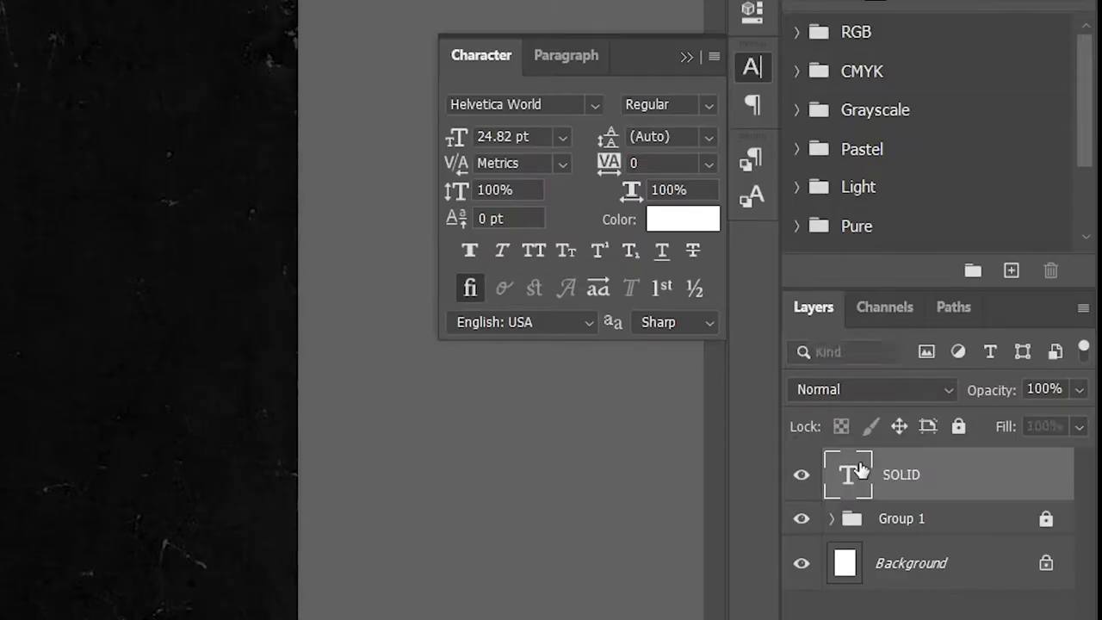
click(595, 104)
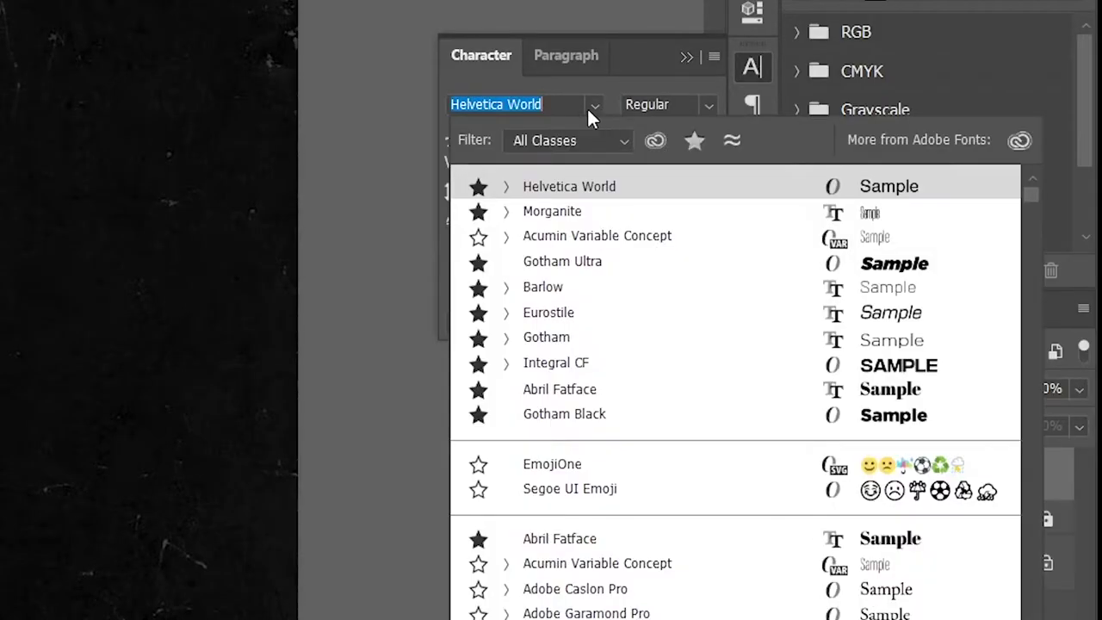
click(590, 210)
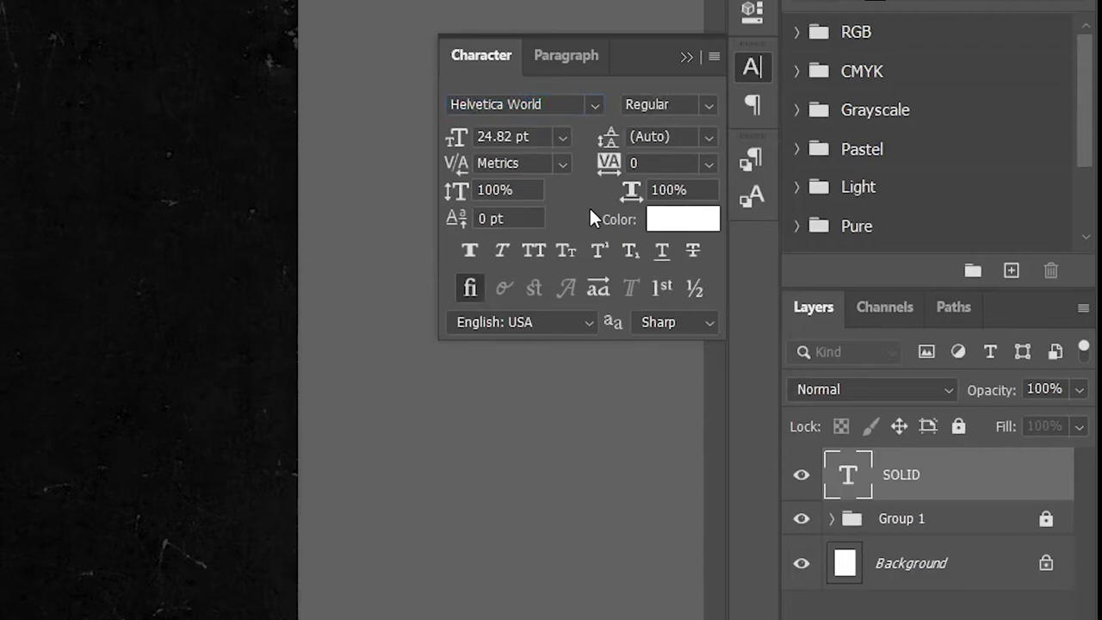
click(708, 105)
click(712, 301)
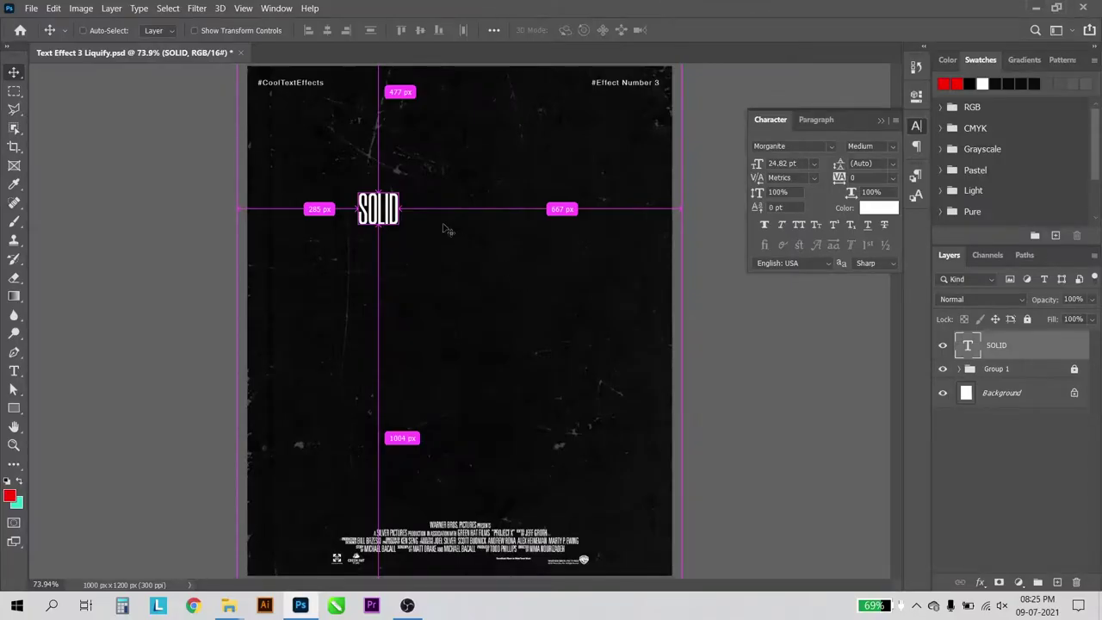
Scale SOLID up to about 454% and move it to the poster's top centre.
key(ctrl+t)
mouse_move(399, 225)
mouse_down()
mouse_move(489, 303)
mouse_move(492, 327)
mouse_up()
drag(471, 284, 463, 188)
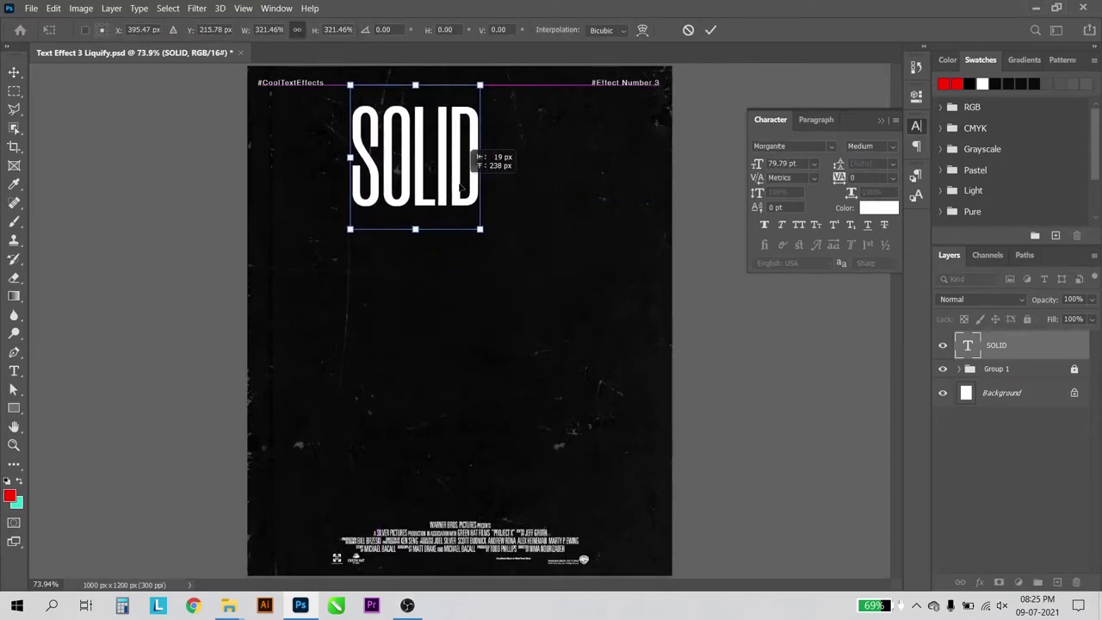
drag(481, 231, 528, 287)
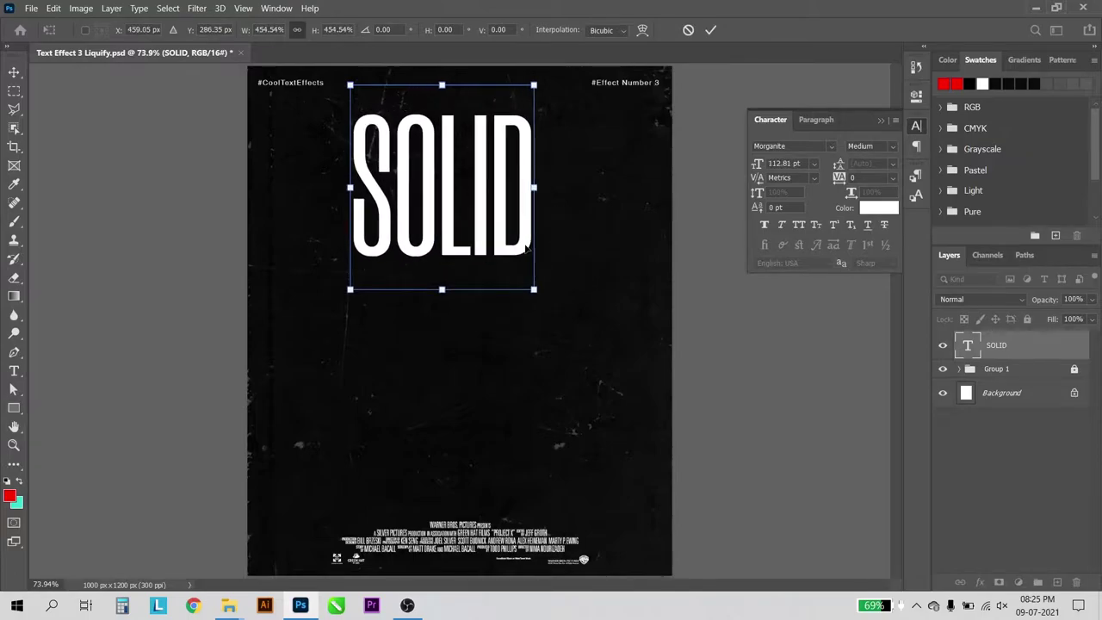
drag(519, 248, 546, 248)
key(Return)
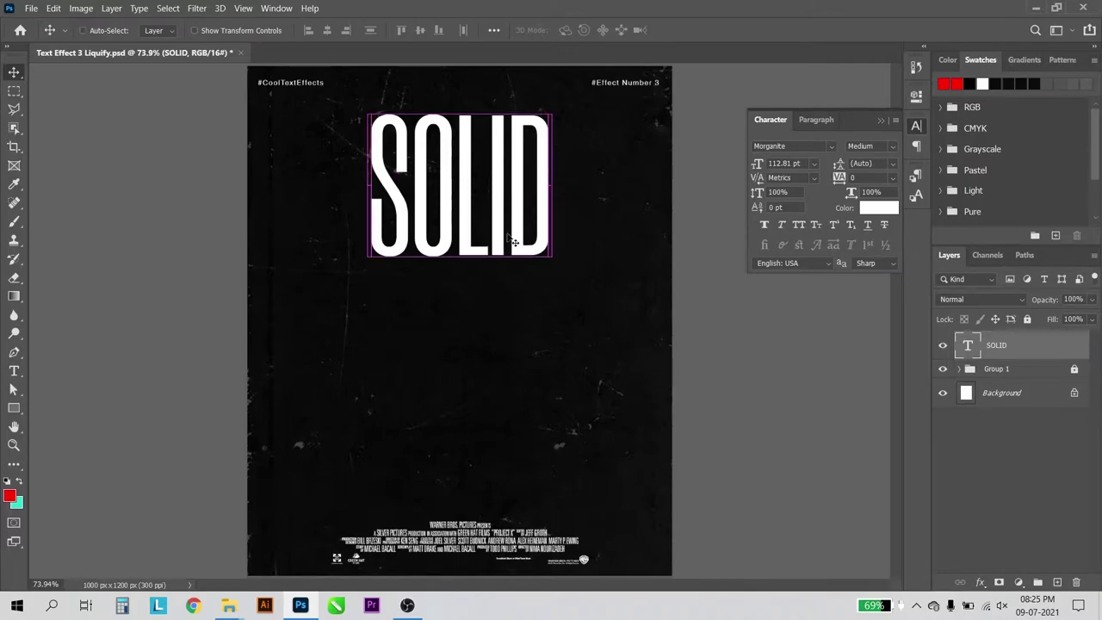
Retry the enlargement, then recentre SOLID horizontally on the poster.
key(ctrl+t)
drag(550, 291, 568, 306)
key(ctrl+z)
key(Escape)
key(ctrl+t)
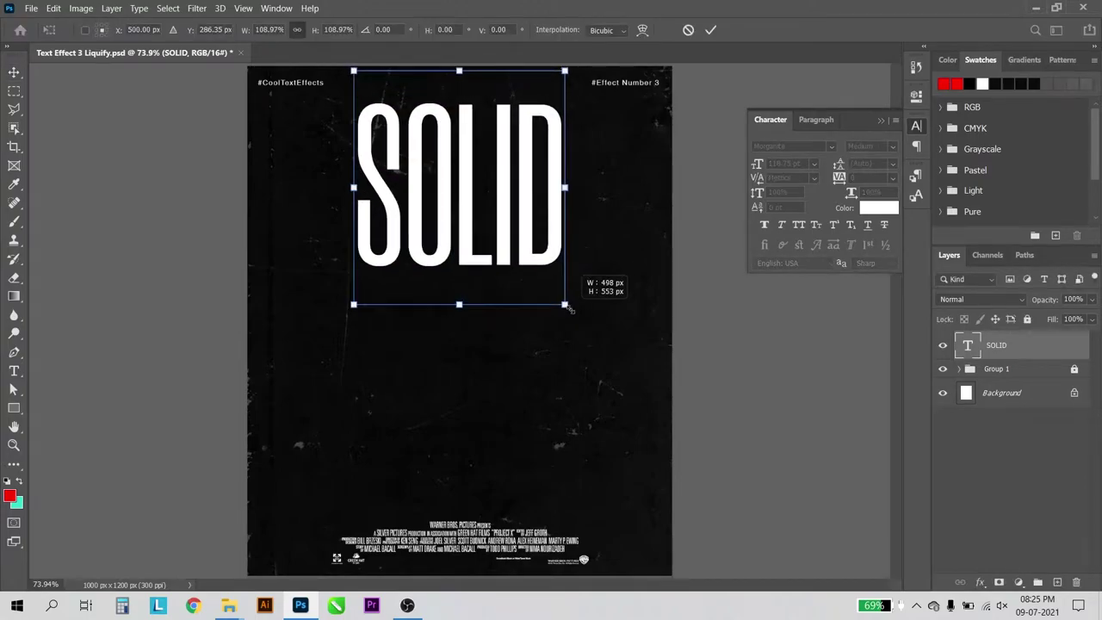
key(Return)
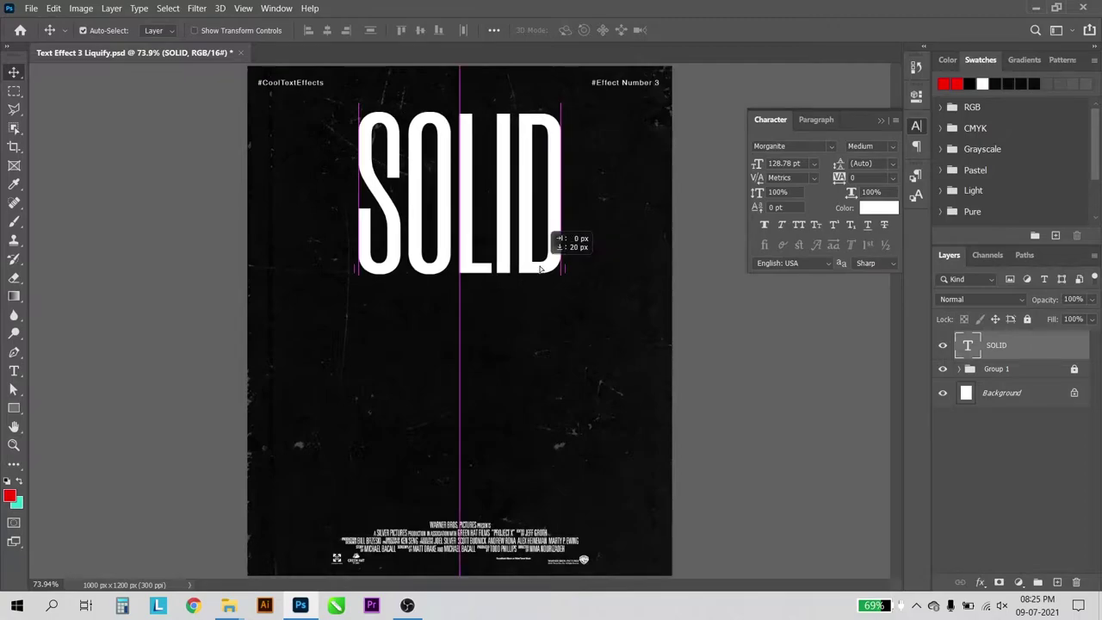
drag(542, 269, 537, 269)
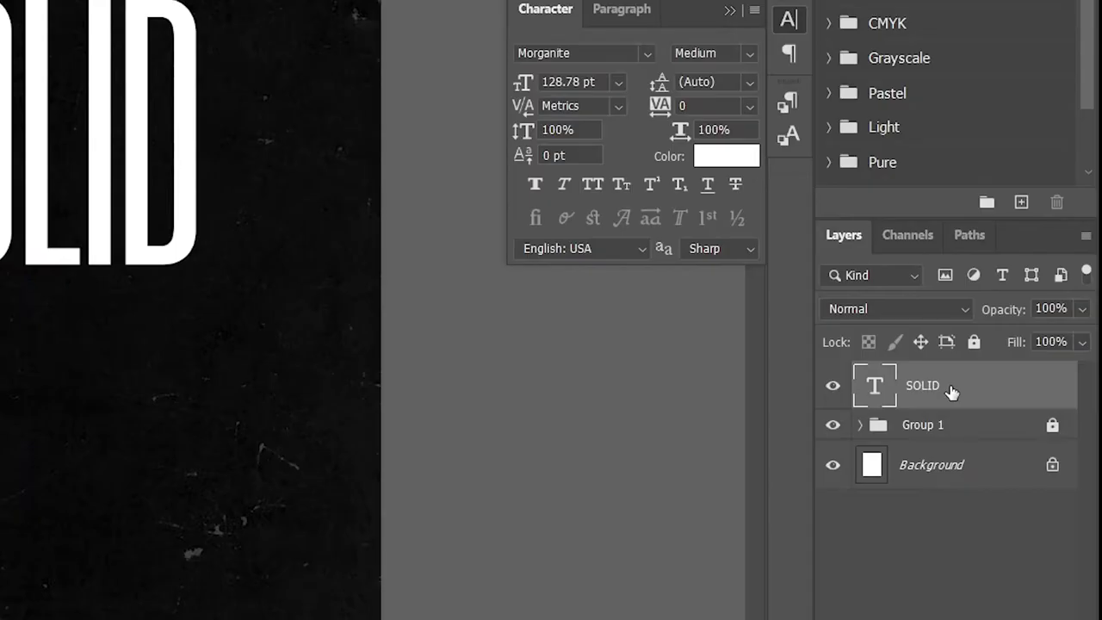
Convert the SOLID text layer to a shape from its layer context menu.
right_click(951, 391)
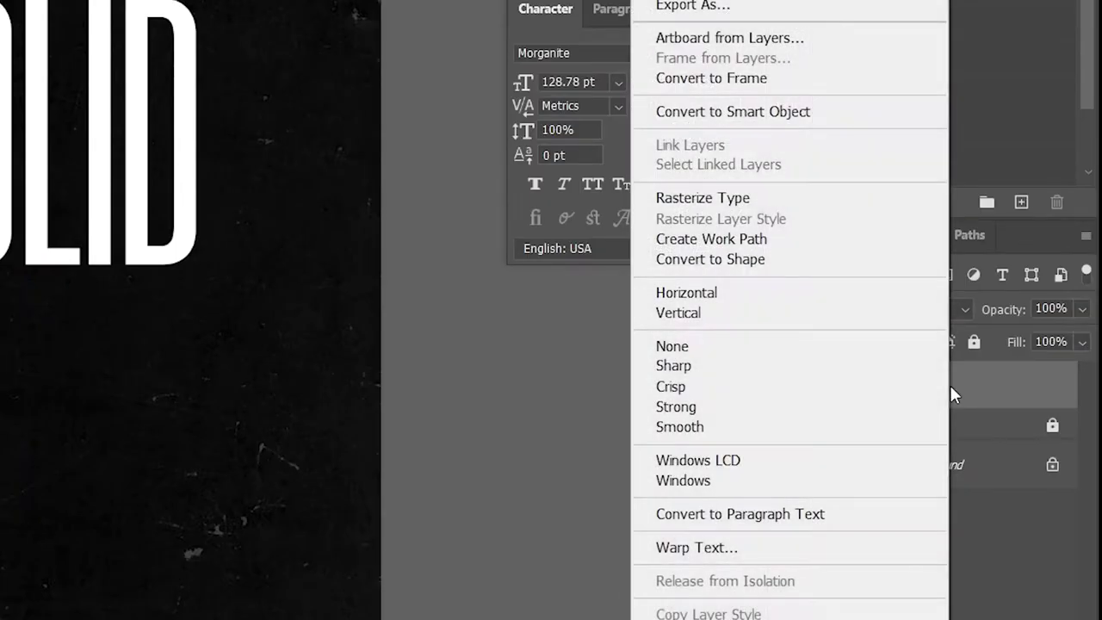
click(771, 260)
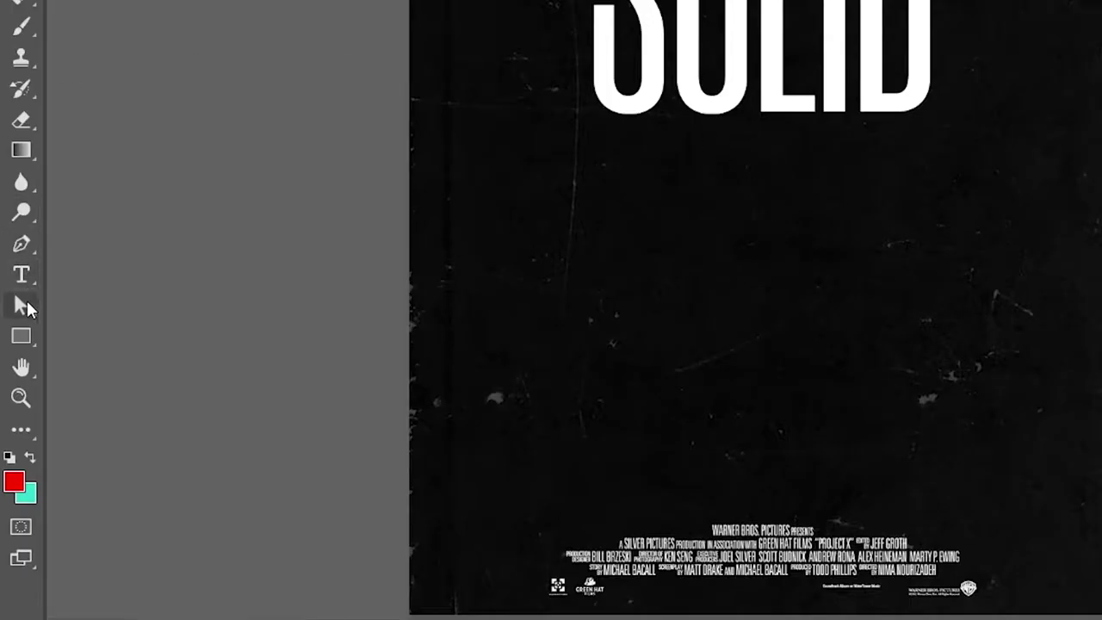
Drag SOLID's bottom anchor points down about 449 px so the letters reach the credits.
click(24, 303)
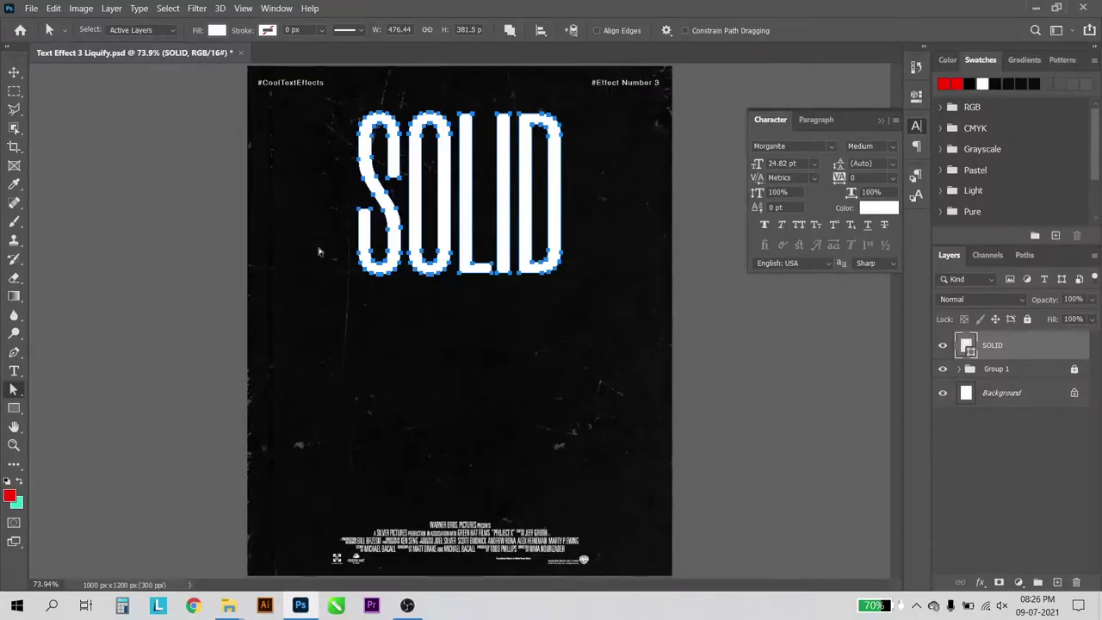
drag(319, 244, 603, 297)
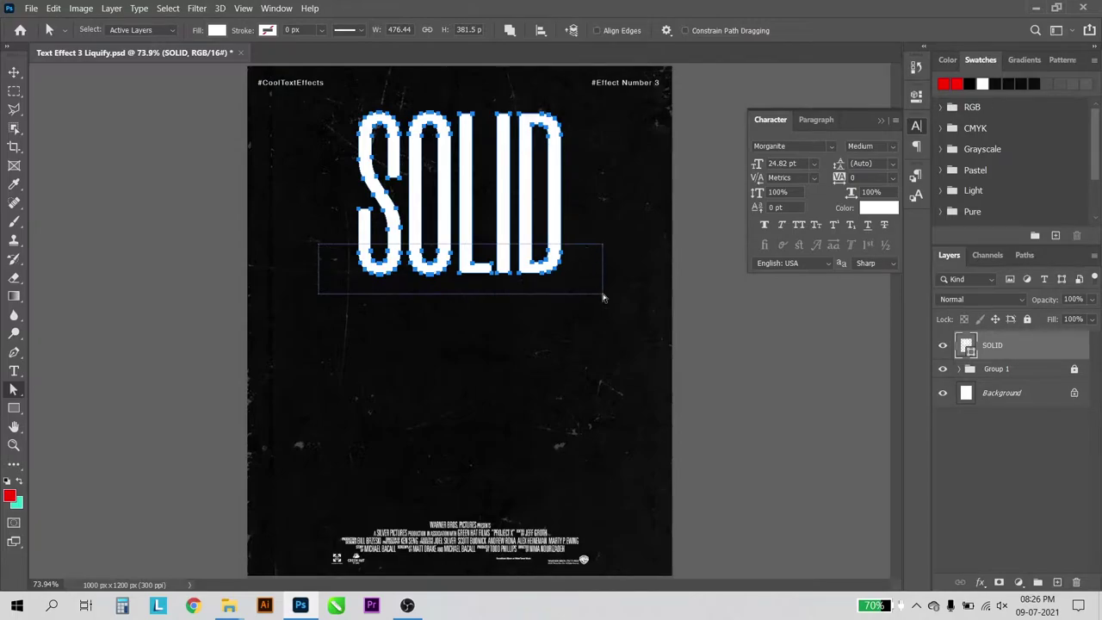
scroll(477, 258, up, 5)
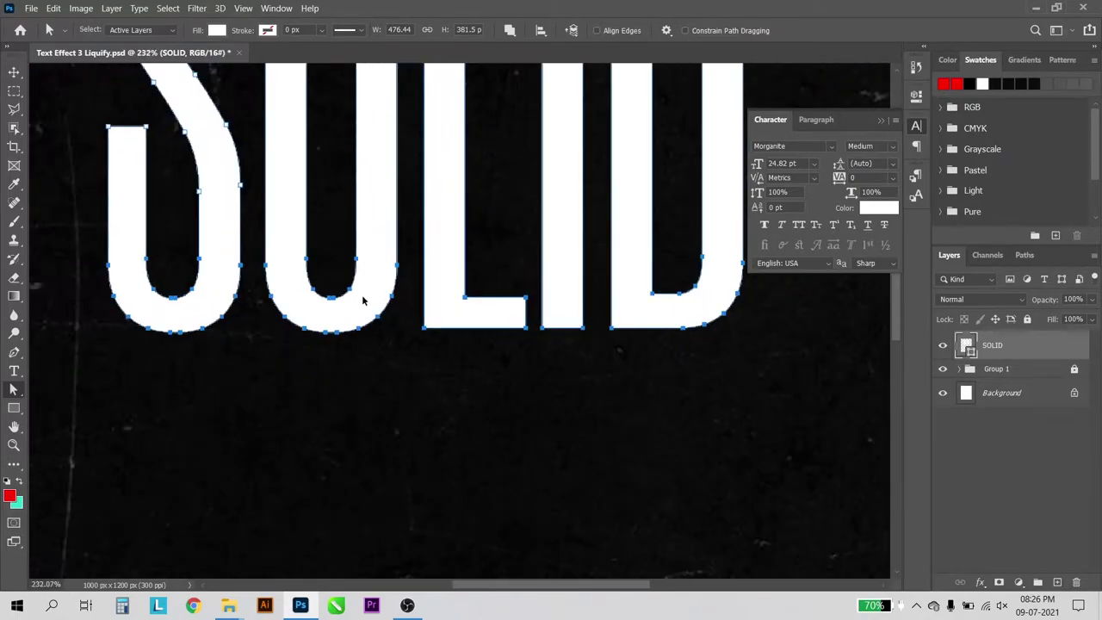
scroll(516, 277, down, 2)
scroll(379, 277, down, 3)
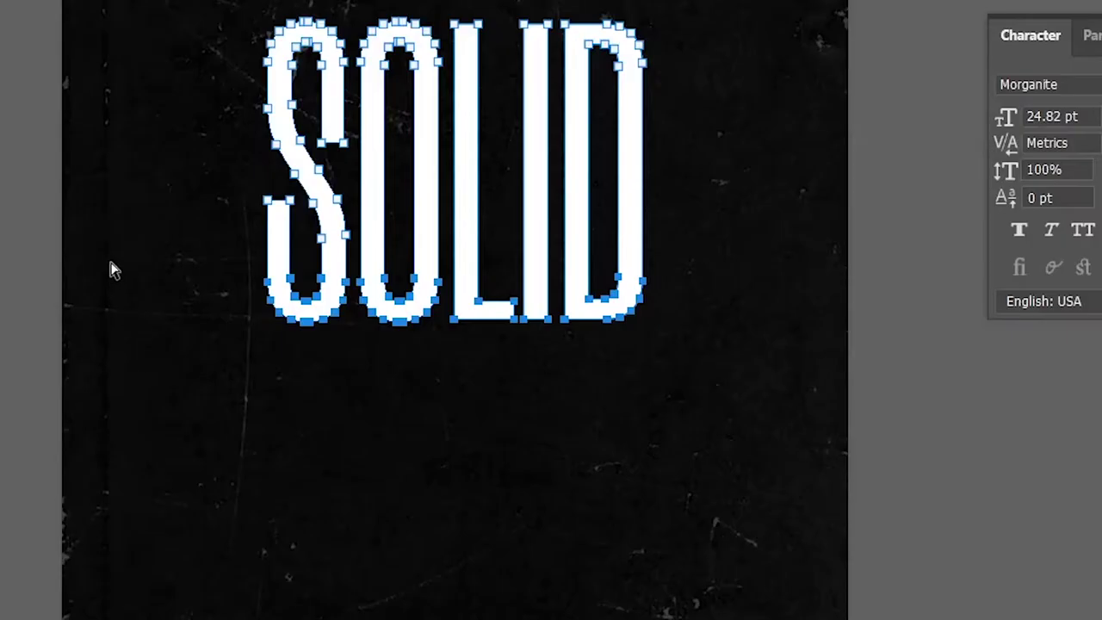
drag(282, 241, 663, 316)
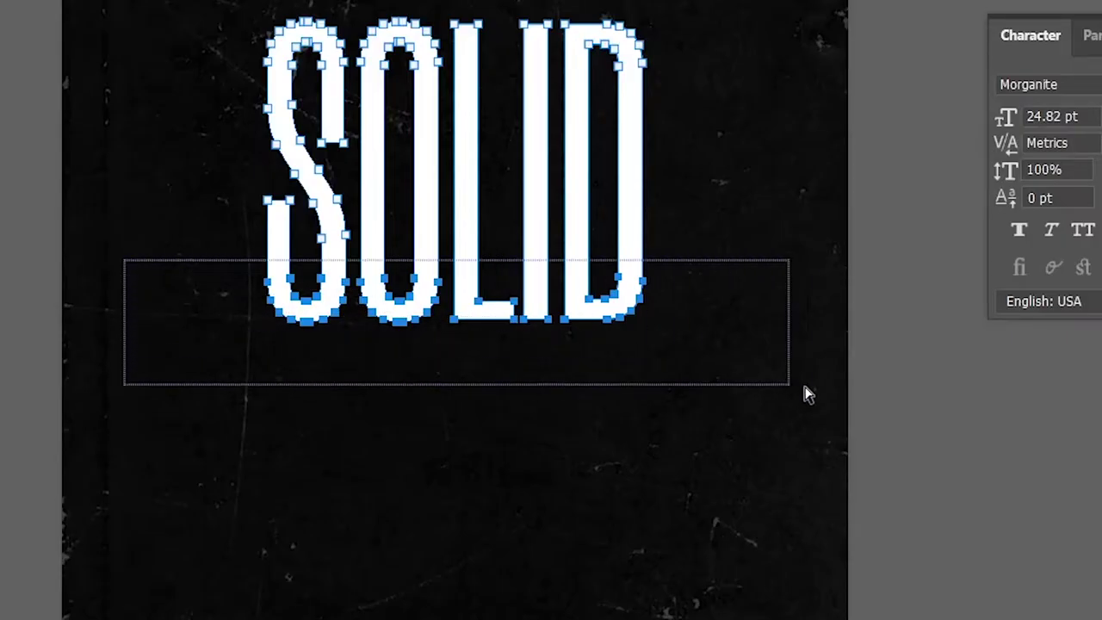
drag(828, 394, 828, 394)
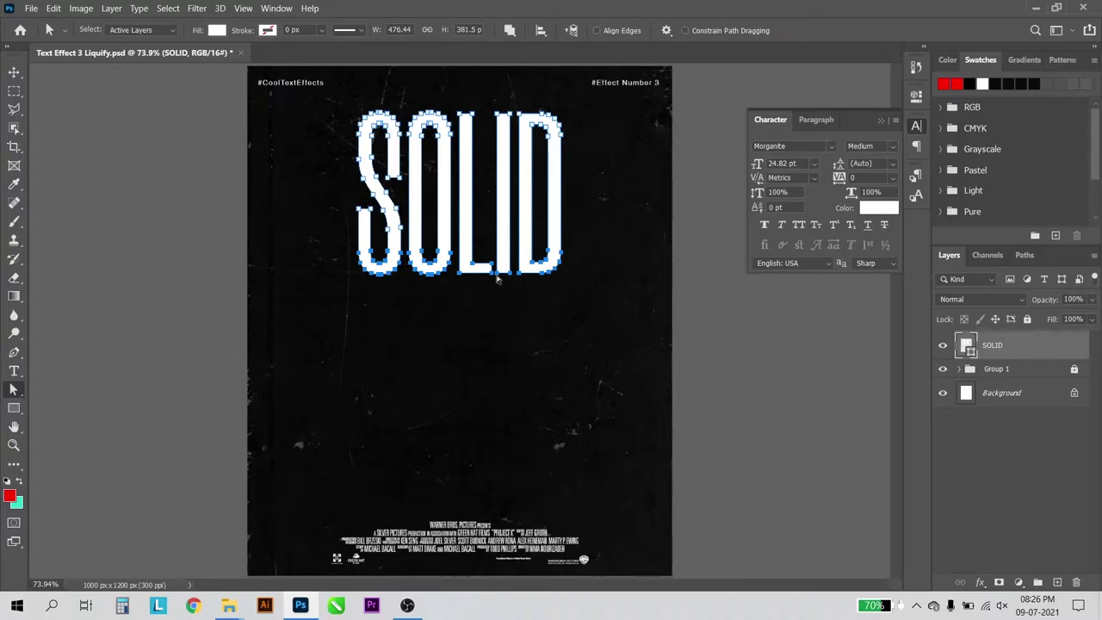
drag(497, 278, 509, 489)
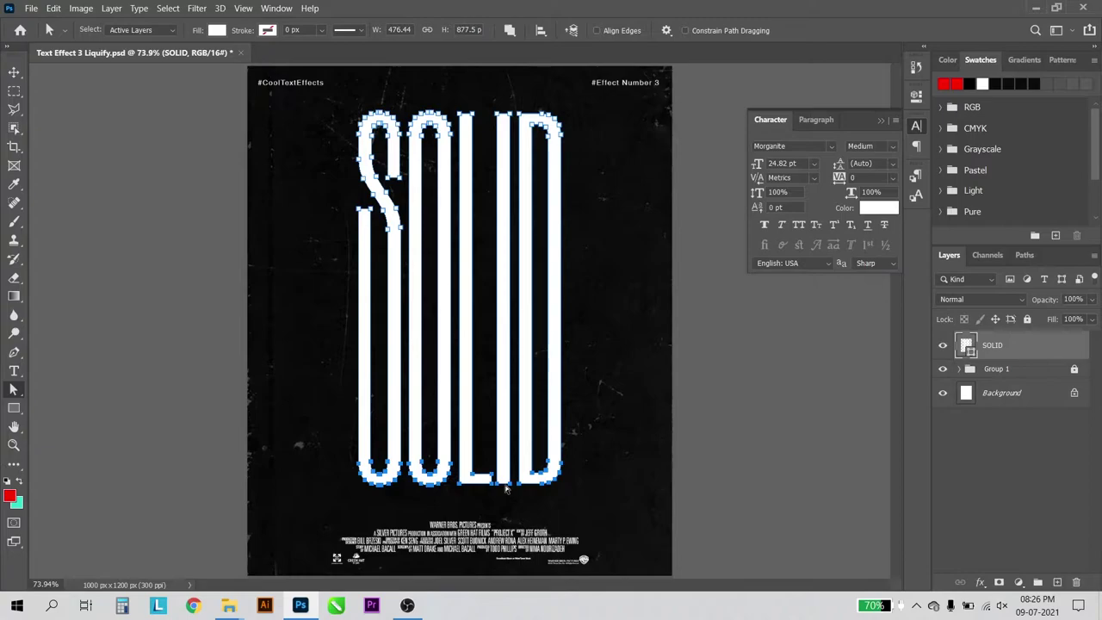
click(628, 304)
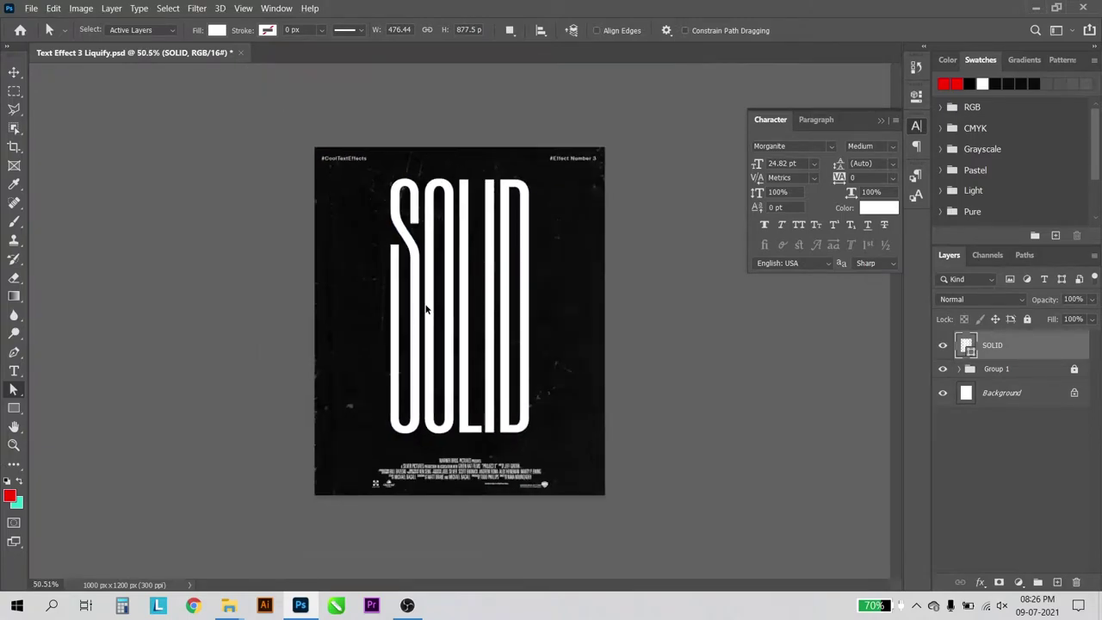
scroll(341, 353, down, 1)
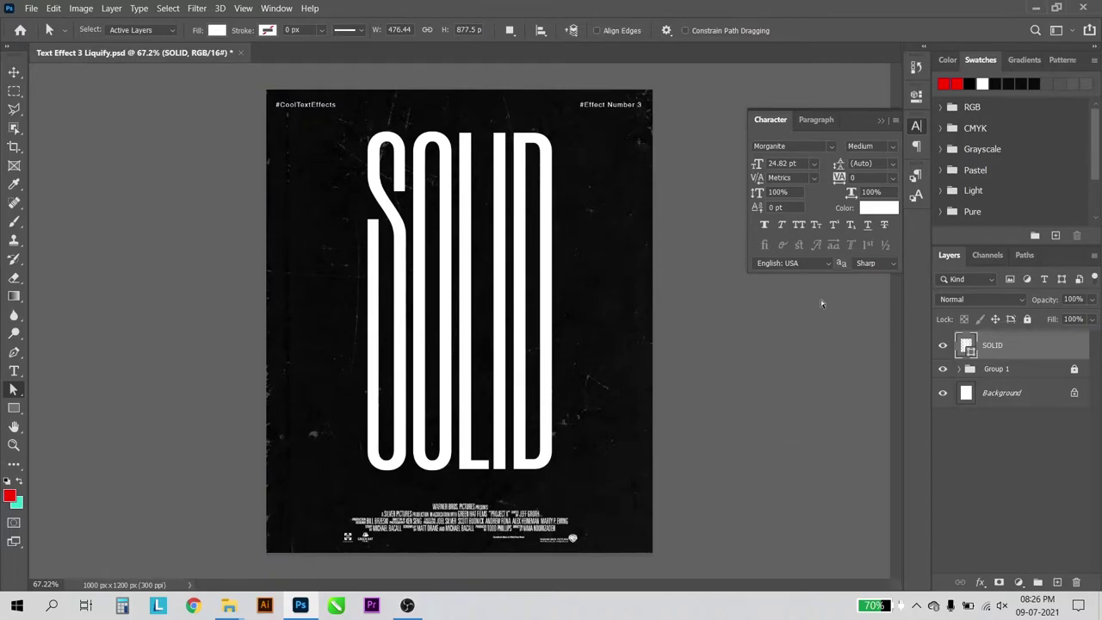
click(14, 73)
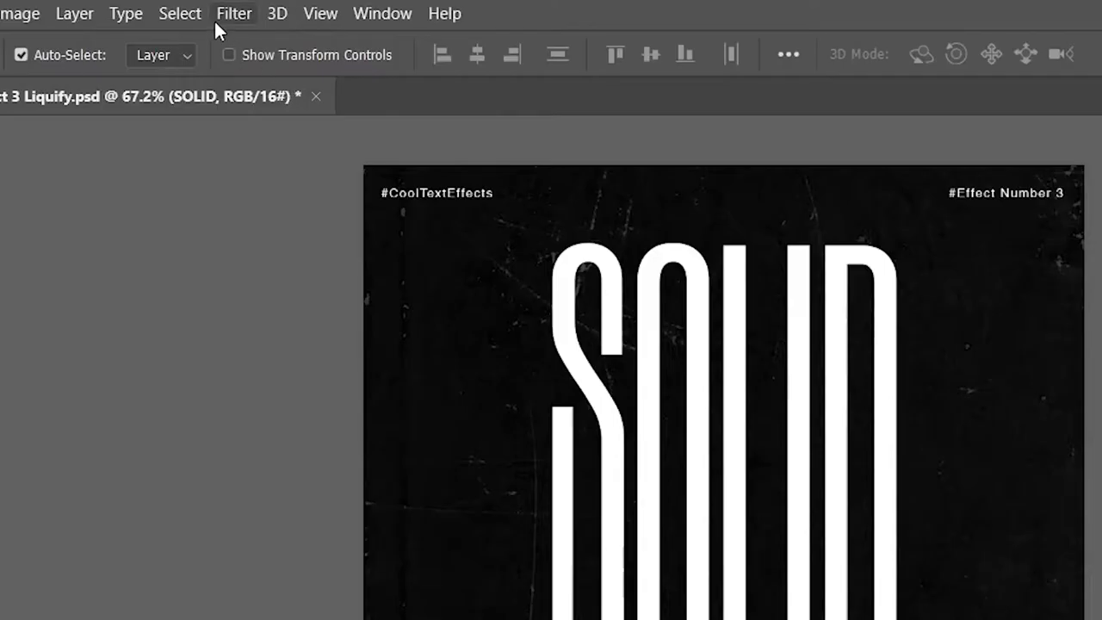
Launch Filter > Liquify on SOLID, accepting its conversion to a smart object.
click(196, 9)
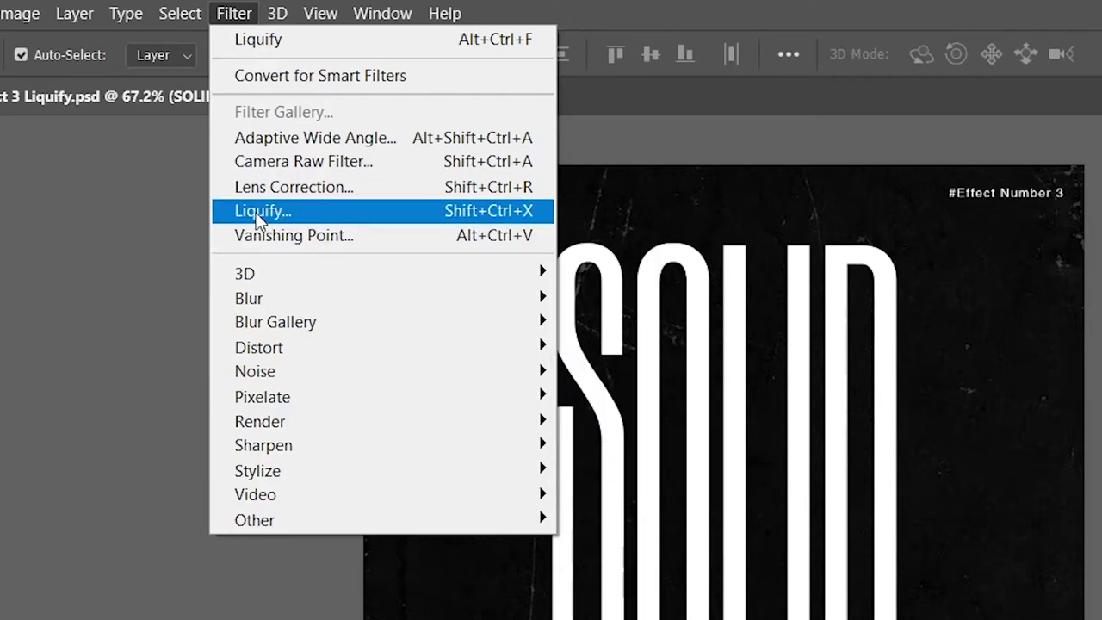
click(504, 212)
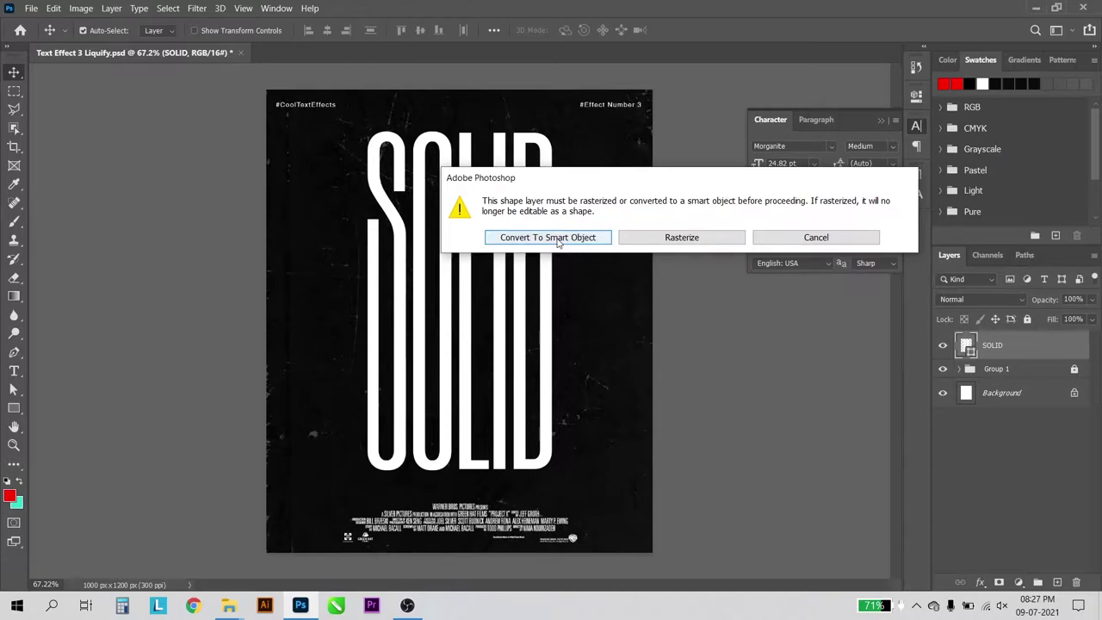
click(557, 237)
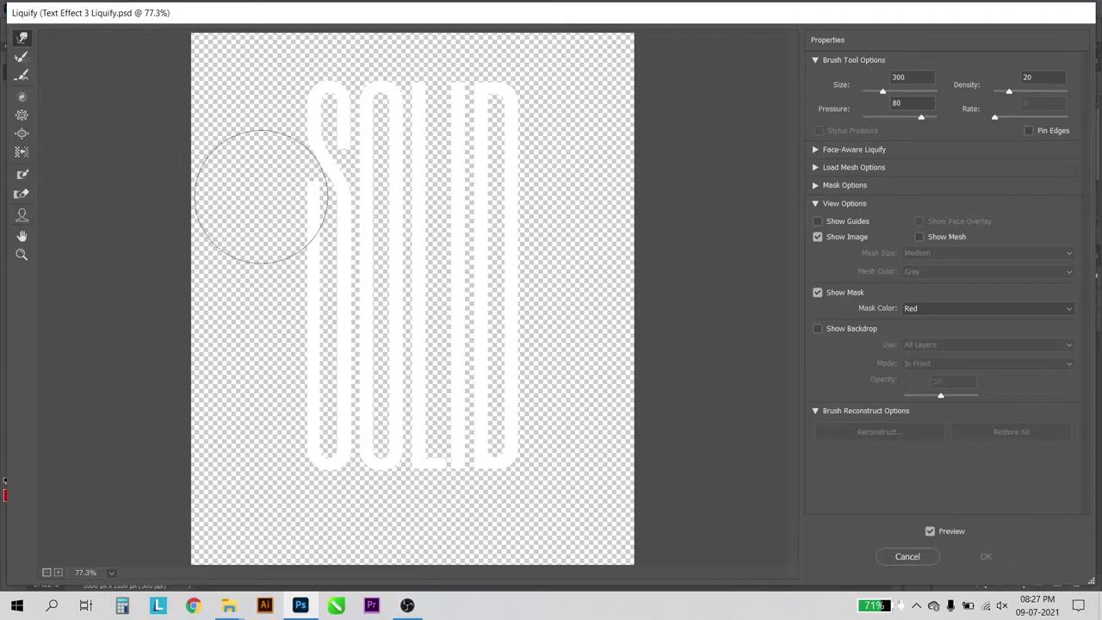
double_click(905, 76)
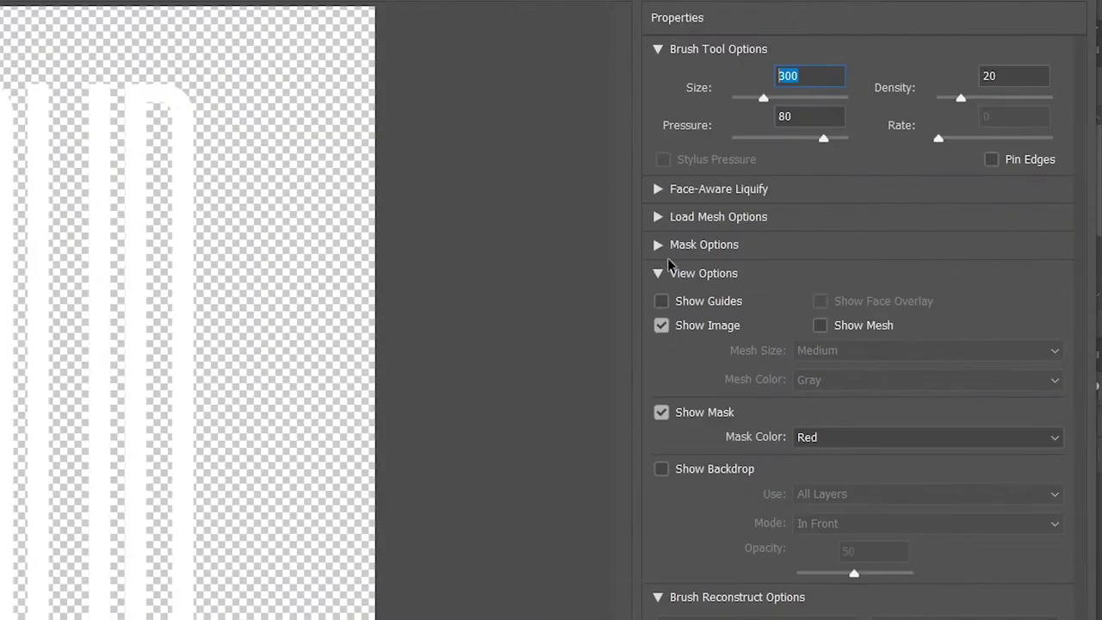
text(300)
double_click(1007, 76)
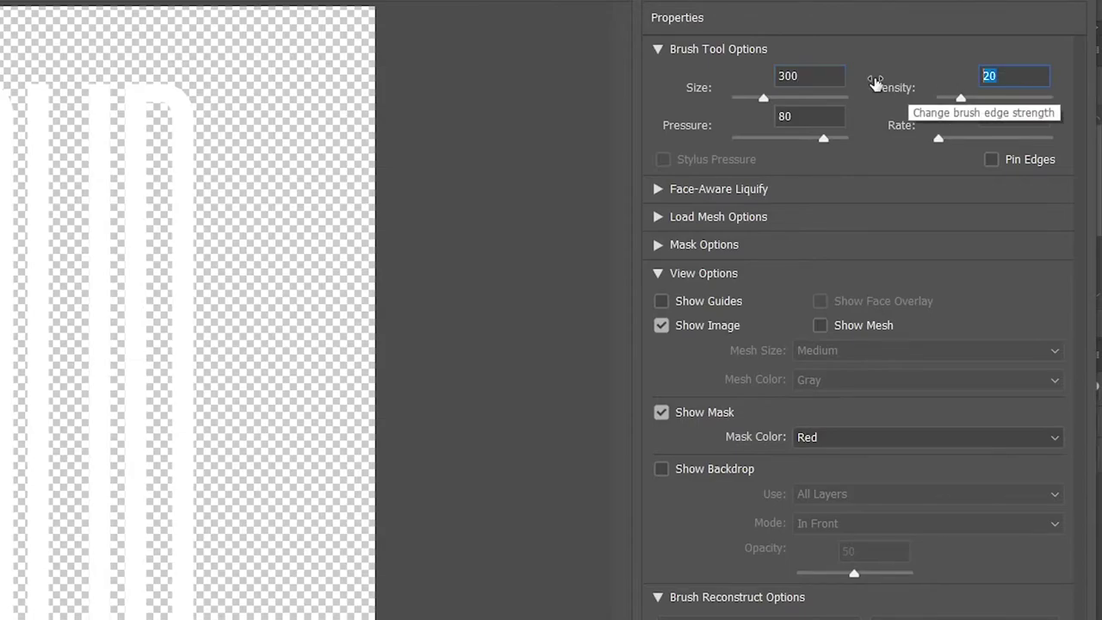
text(20)
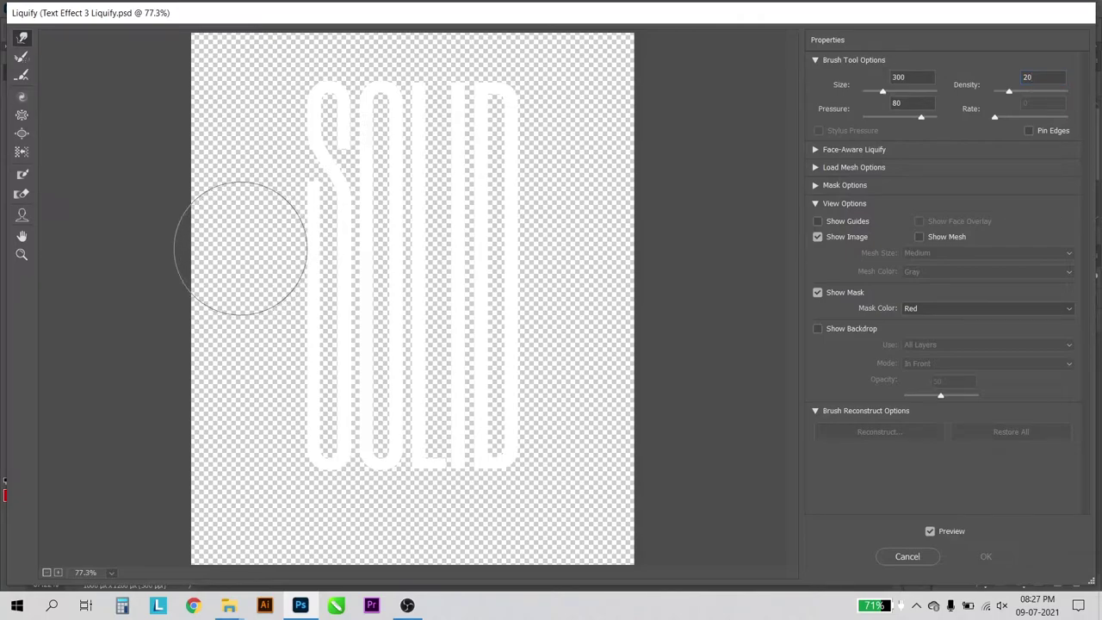
Warp SOLID's middle rightward and lower half leftward into chevrons, then apply Liquify.
mouse_move(240, 248)
mouse_down()
mouse_move(423, 216)
mouse_move(566, 253)
mouse_move(628, 253)
mouse_up()
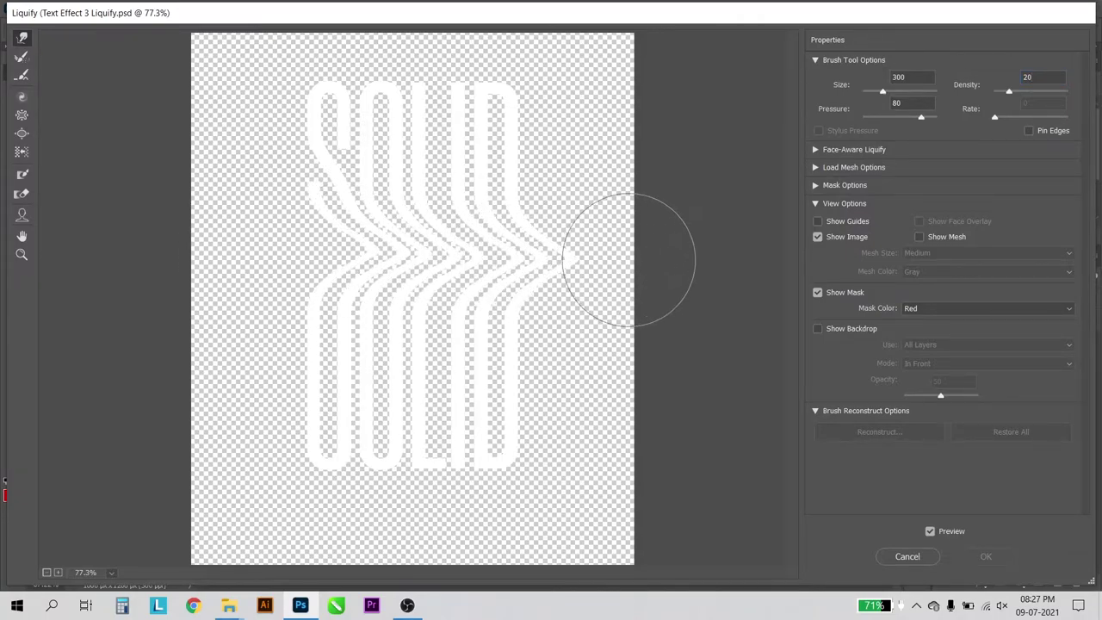
key(ctrl+alt+z)
drag(278, 255, 642, 253)
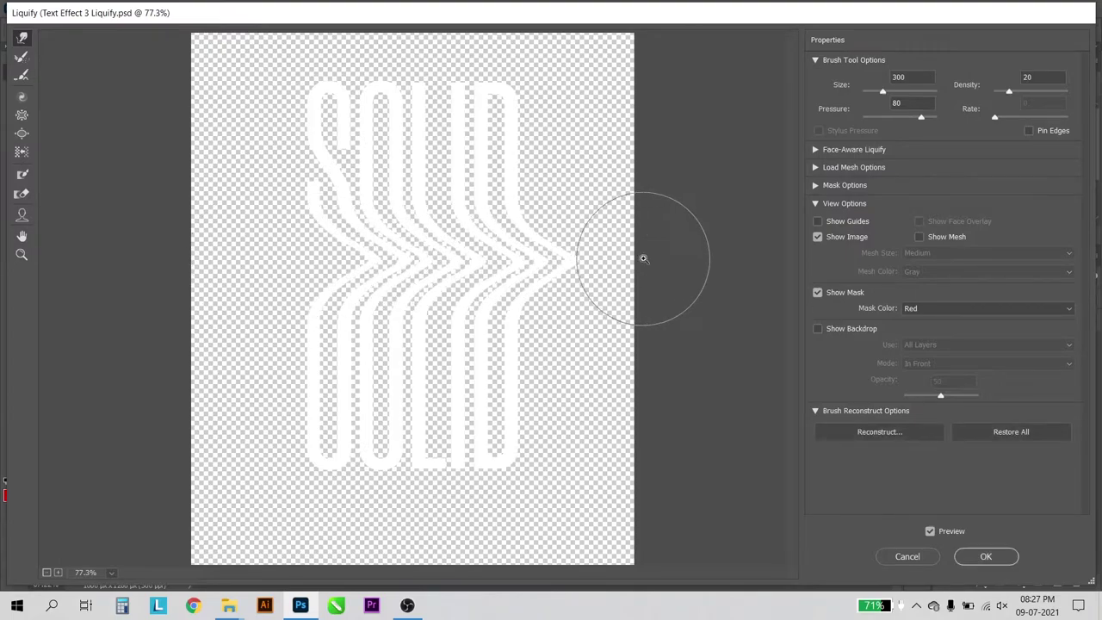
key(ctrl+z)
drag(263, 254, 664, 258)
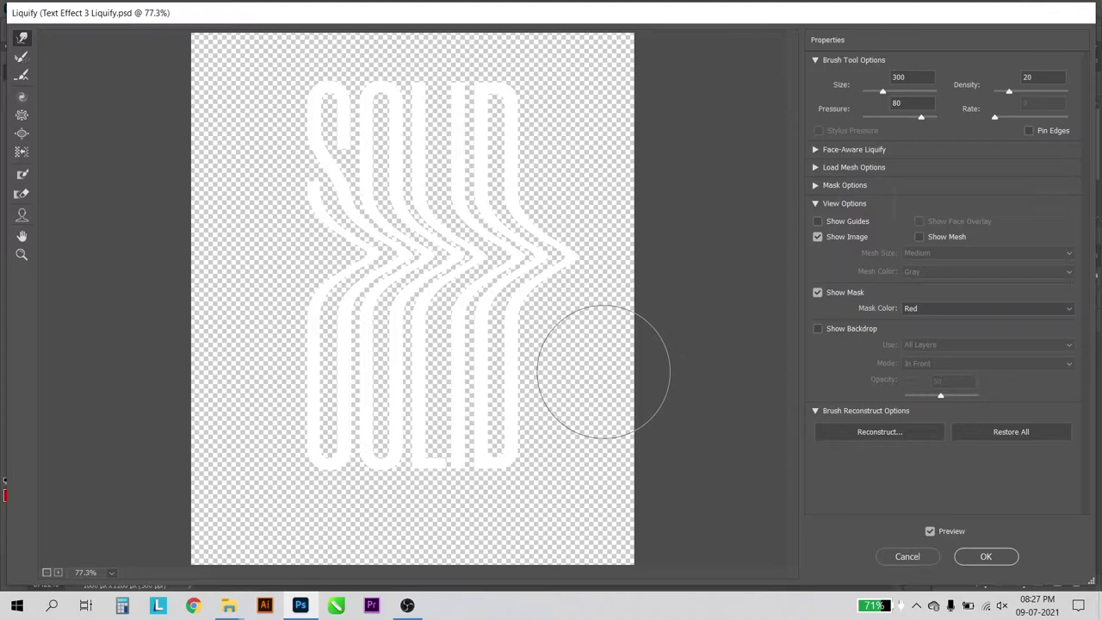
drag(603, 372, 187, 367)
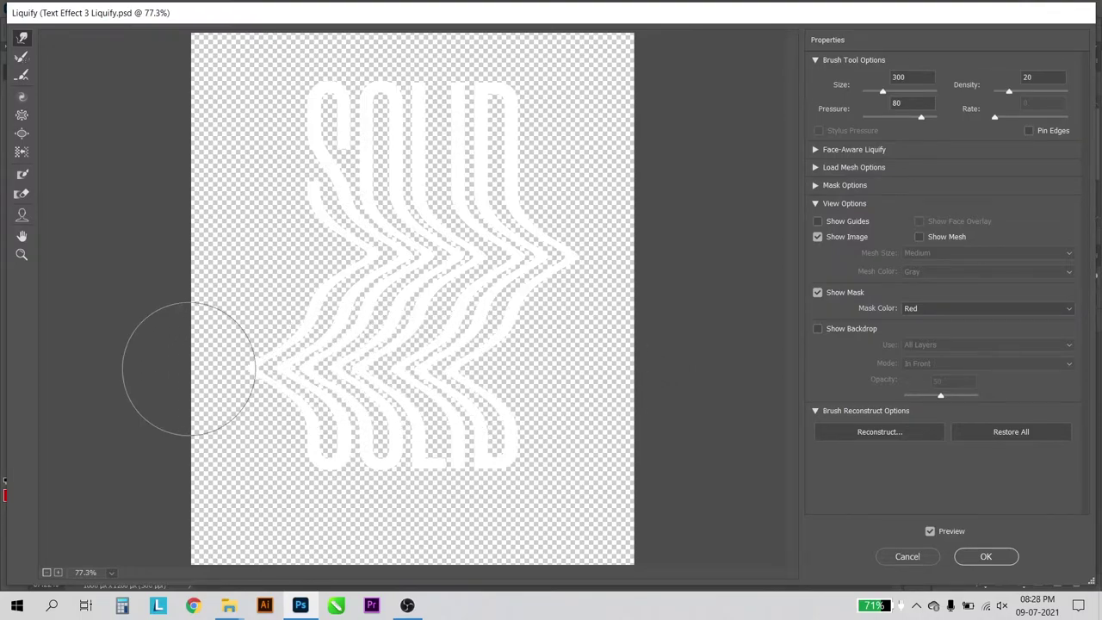
click(985, 557)
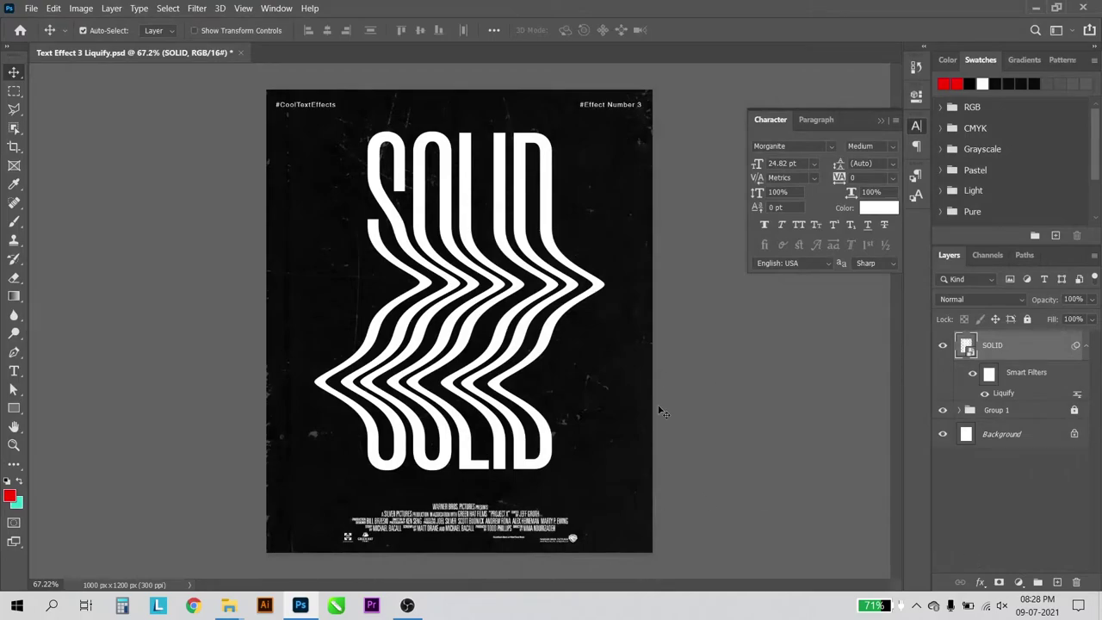
Create an empty Layer 1 above SOLID with a soft round 275 px brush.
click(14, 221)
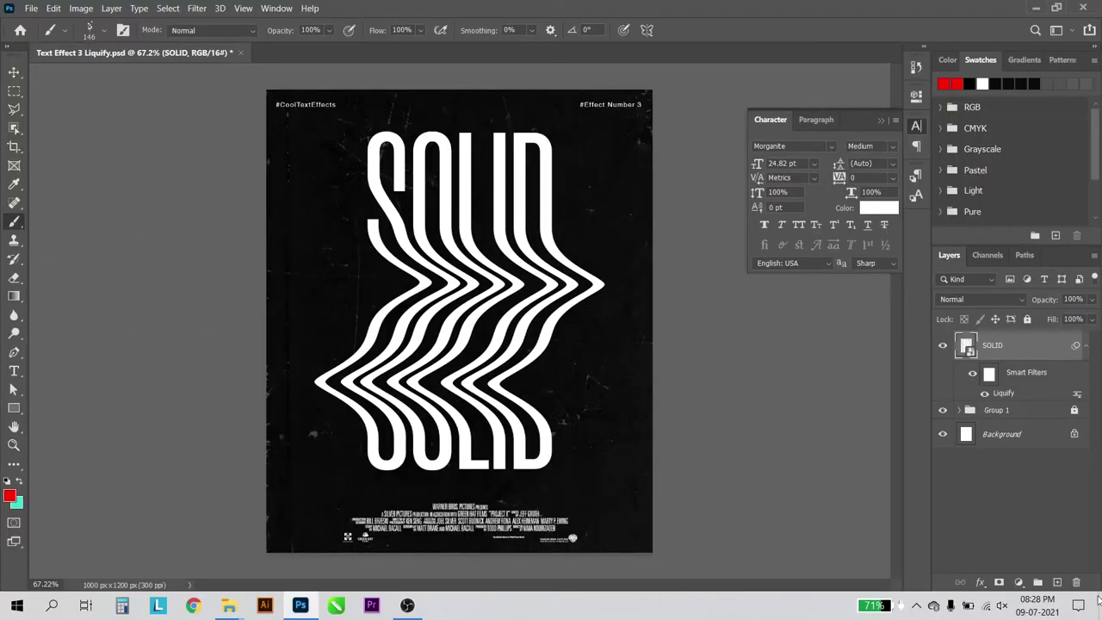
click(1057, 583)
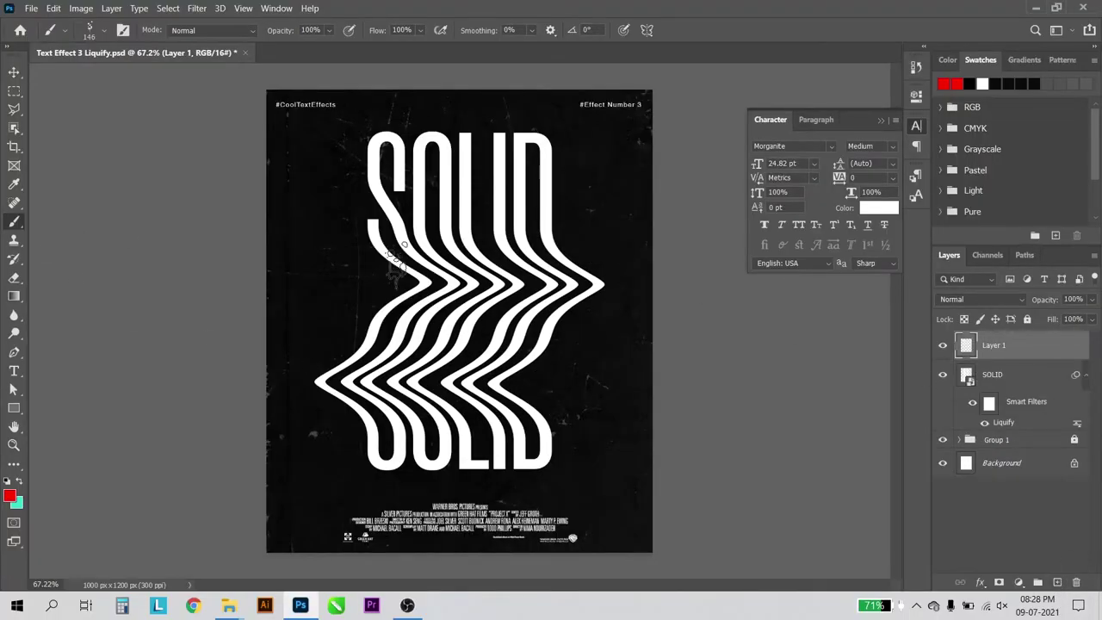
right_click(396, 258)
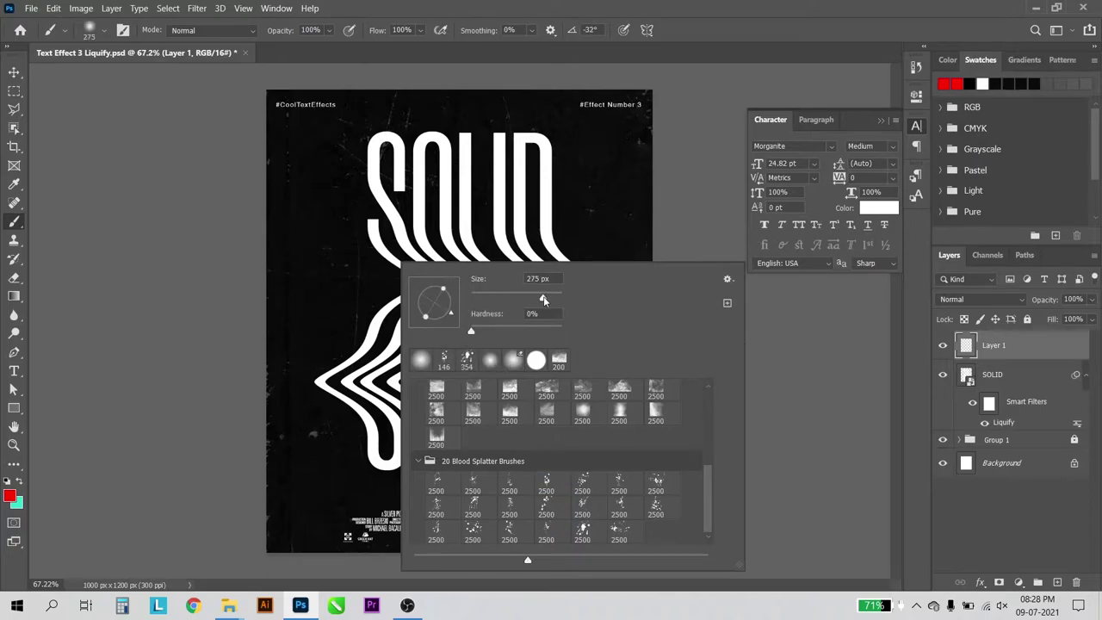
click(329, 288)
key(ctrl+z)
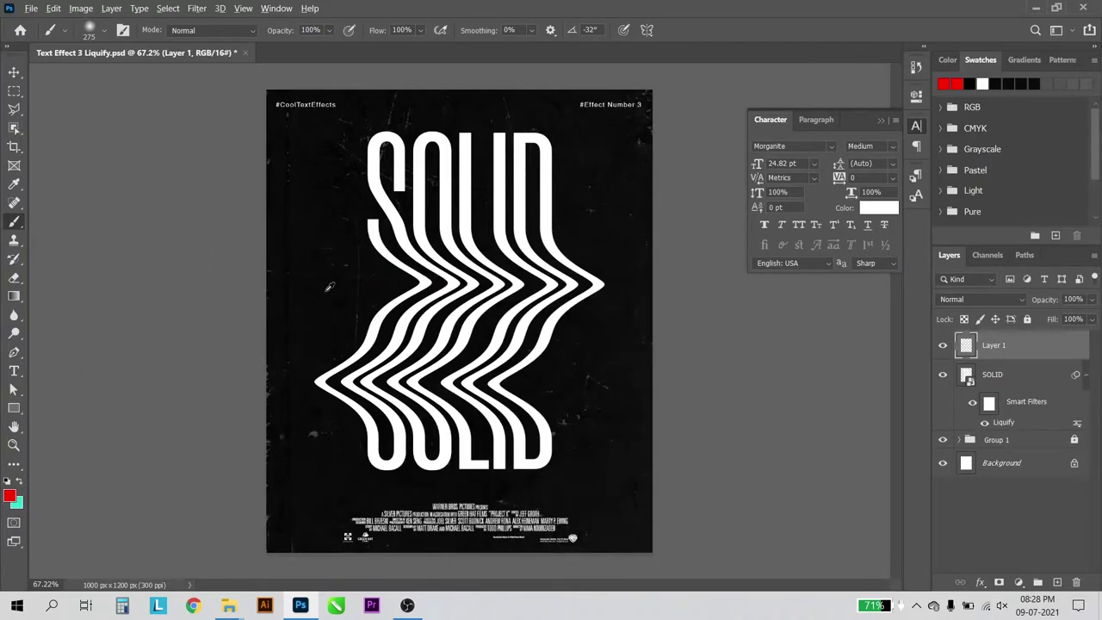
Set the paint colour to near-black #0f0f0f sampled from the poster.
click(9, 496)
click(337, 318)
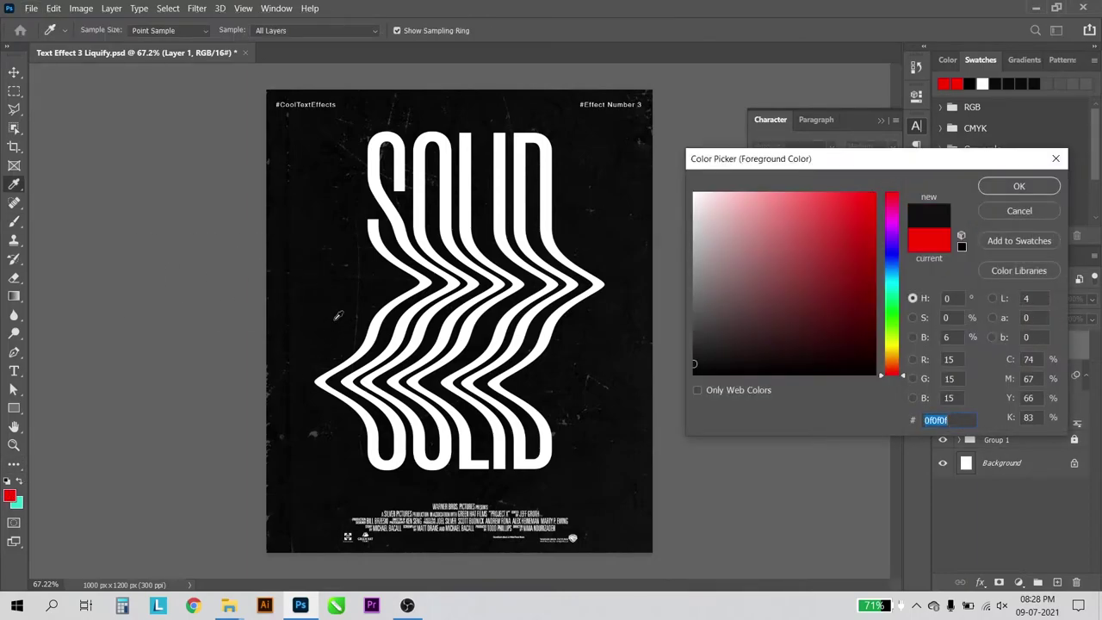
click(1037, 211)
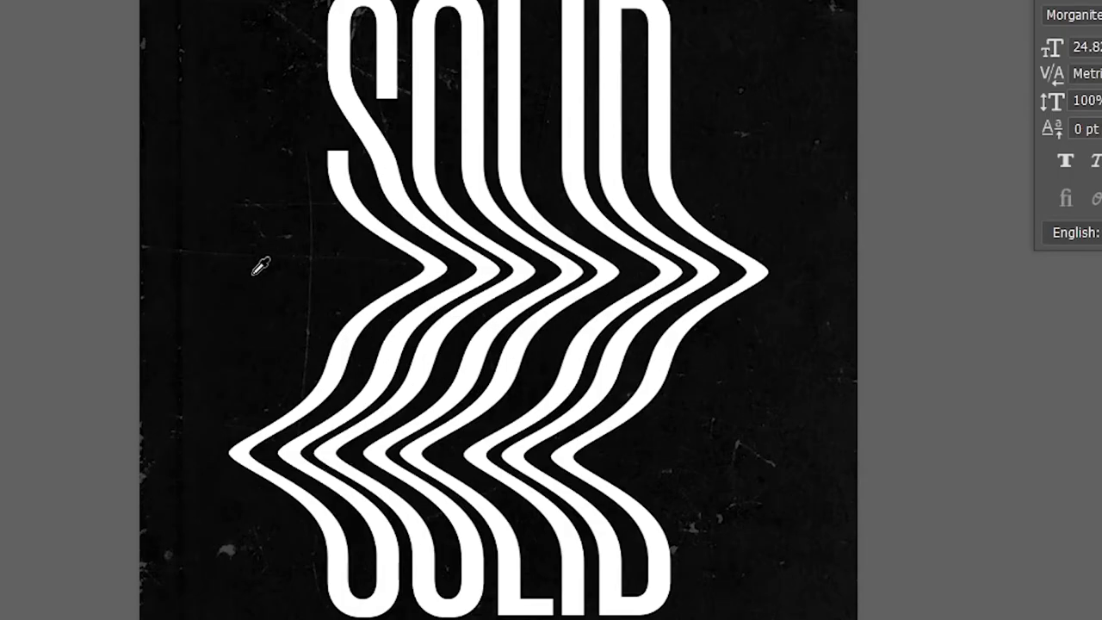
alt+click(254, 273)
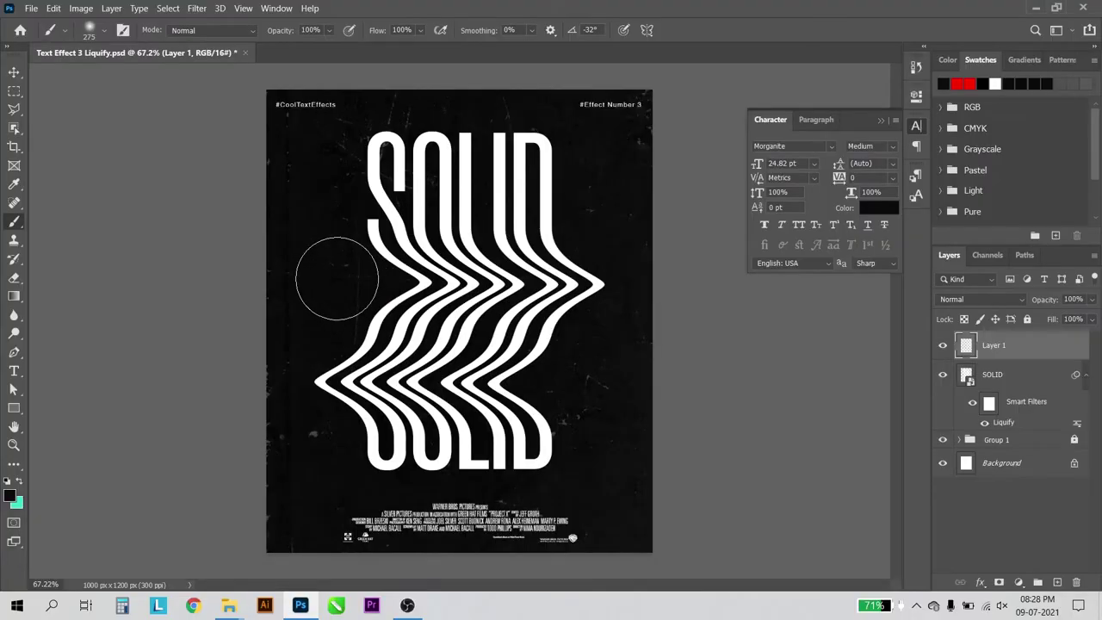
Paint soft black strokes across SOLID's middle waves on Layer 1.
drag(332, 280, 599, 283)
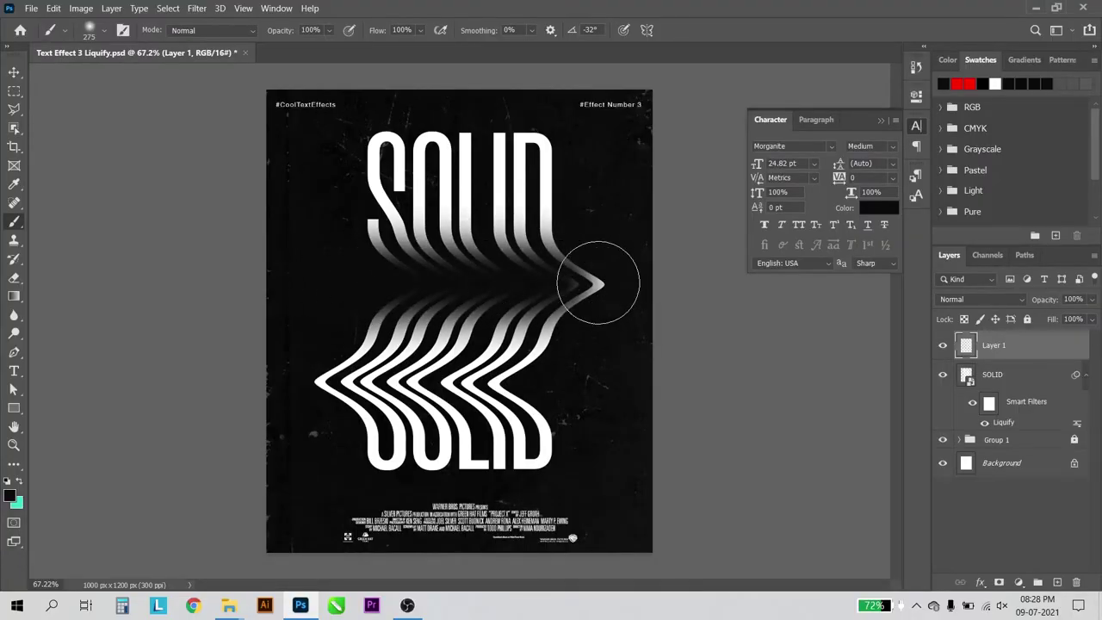
click(599, 283)
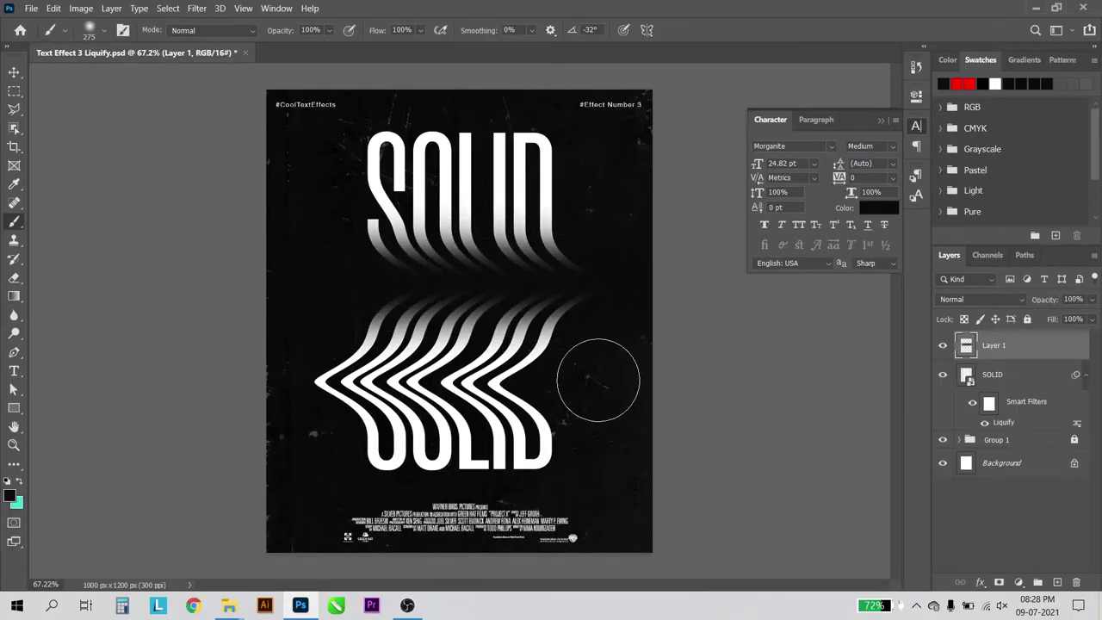
key(ctrl+z)
key(ctrl+z)
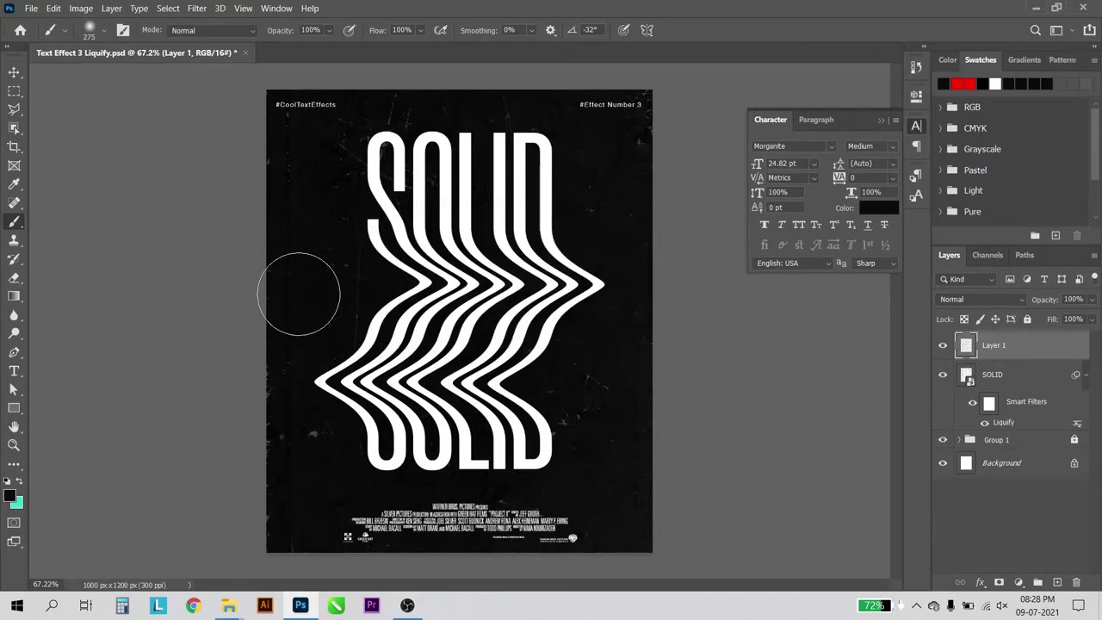
drag(298, 294, 654, 296)
drag(406, 344, 231, 369)
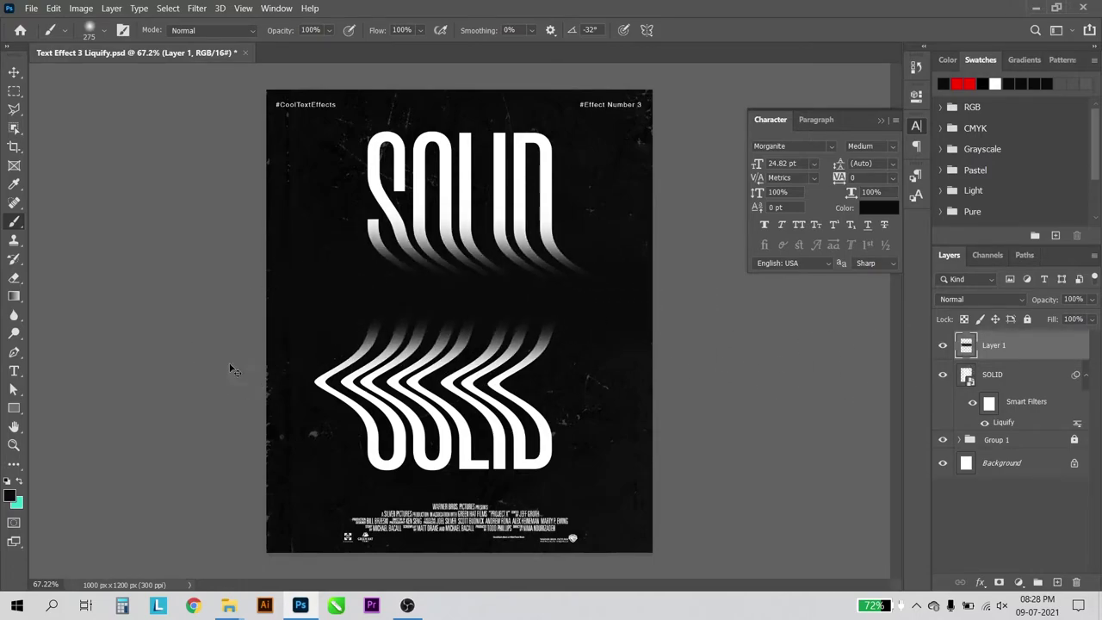
key(ctrl+z)
drag(356, 270, 689, 276)
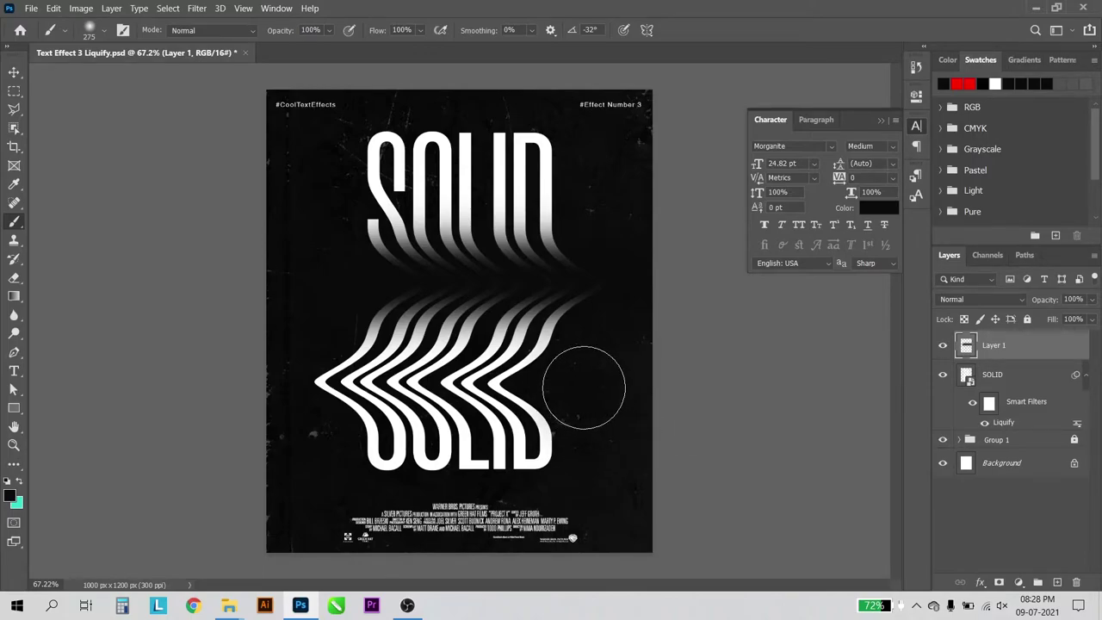
Fade the lower chevrons with a black stroke, comparing it via undo and redo.
drag(585, 389, 256, 376)
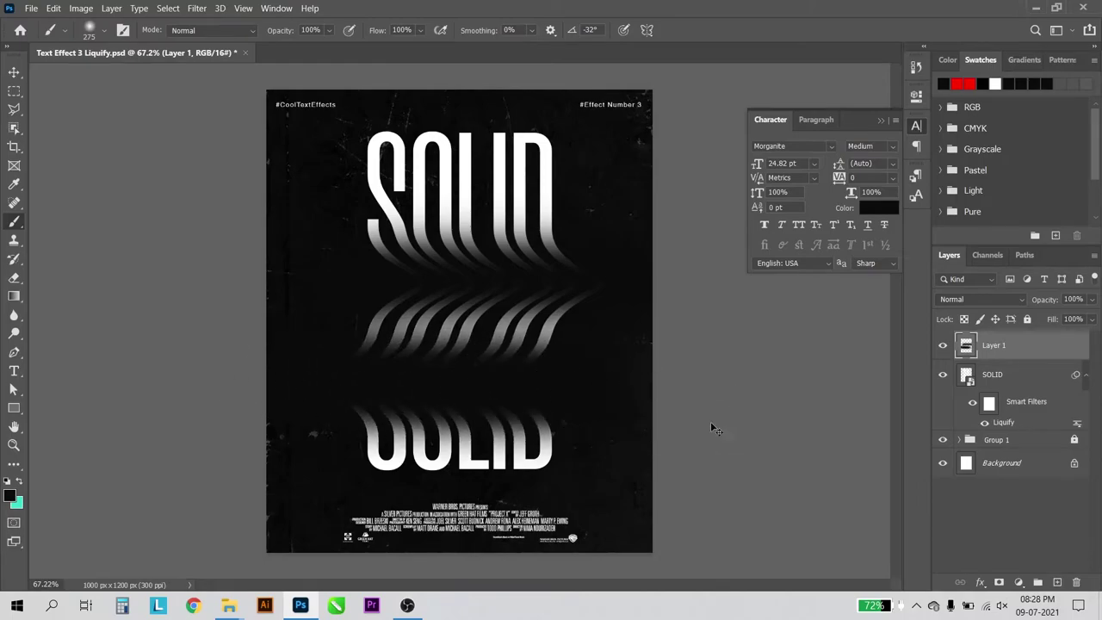
key(ctrl+z)
key(ctrl+shift+z)
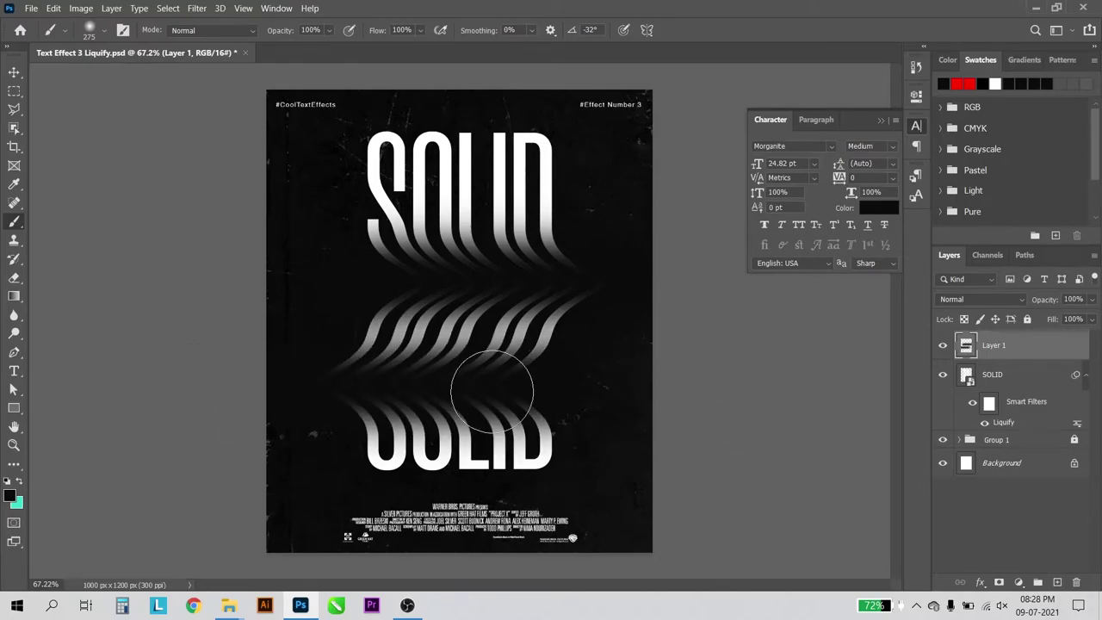
key(ctrl+z)
key(ctrl+shift+z)
key(ctrl+z)
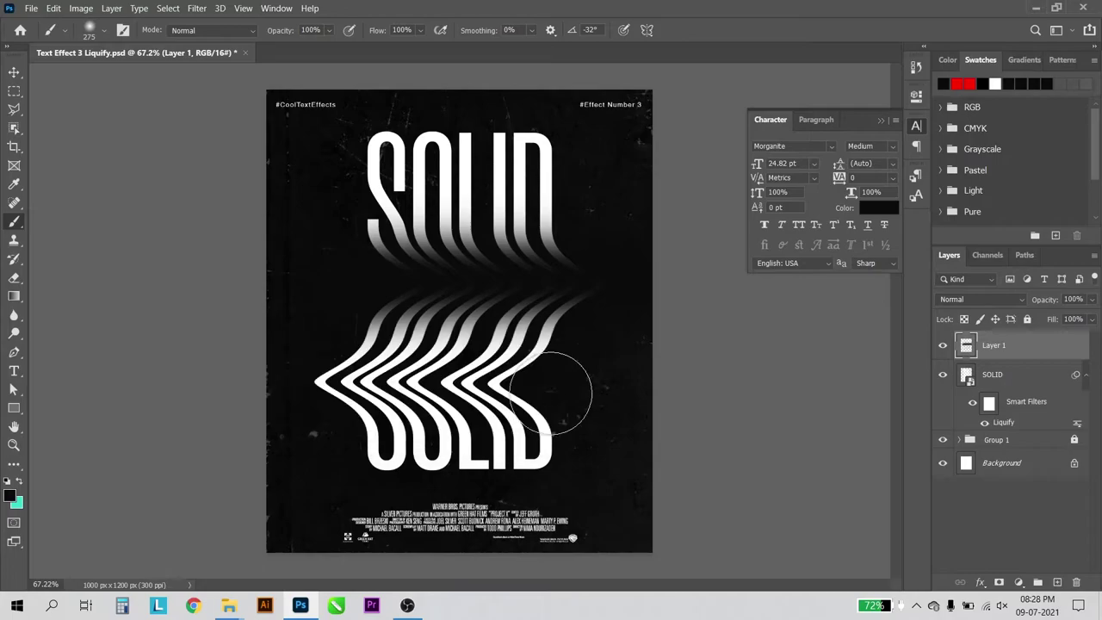
key(ctrl+shift+z)
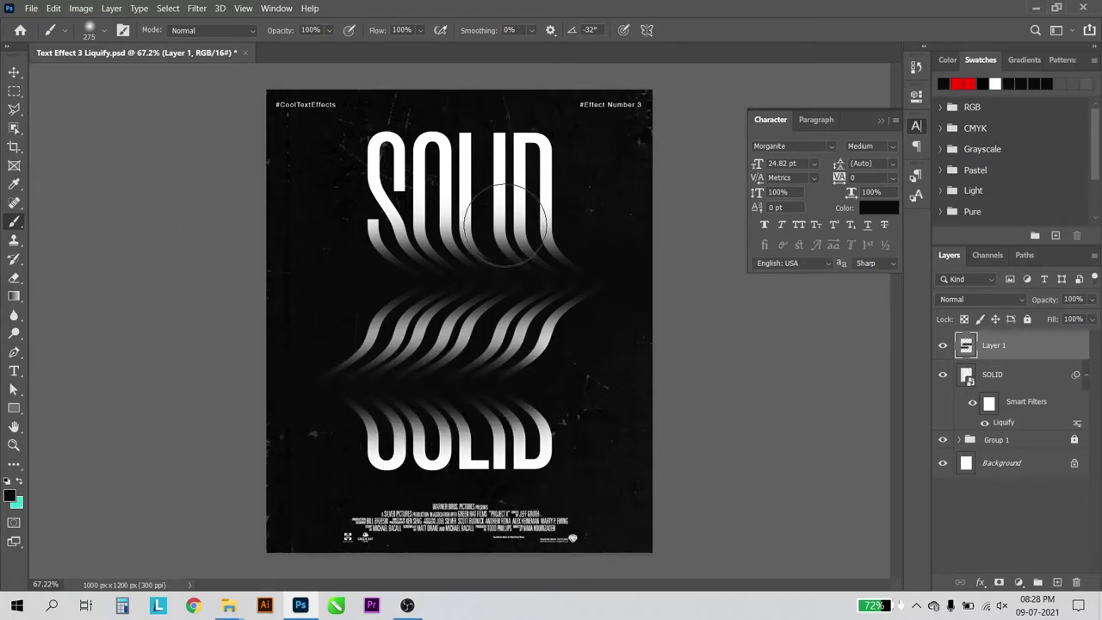
scroll(328, 290, up, 1)
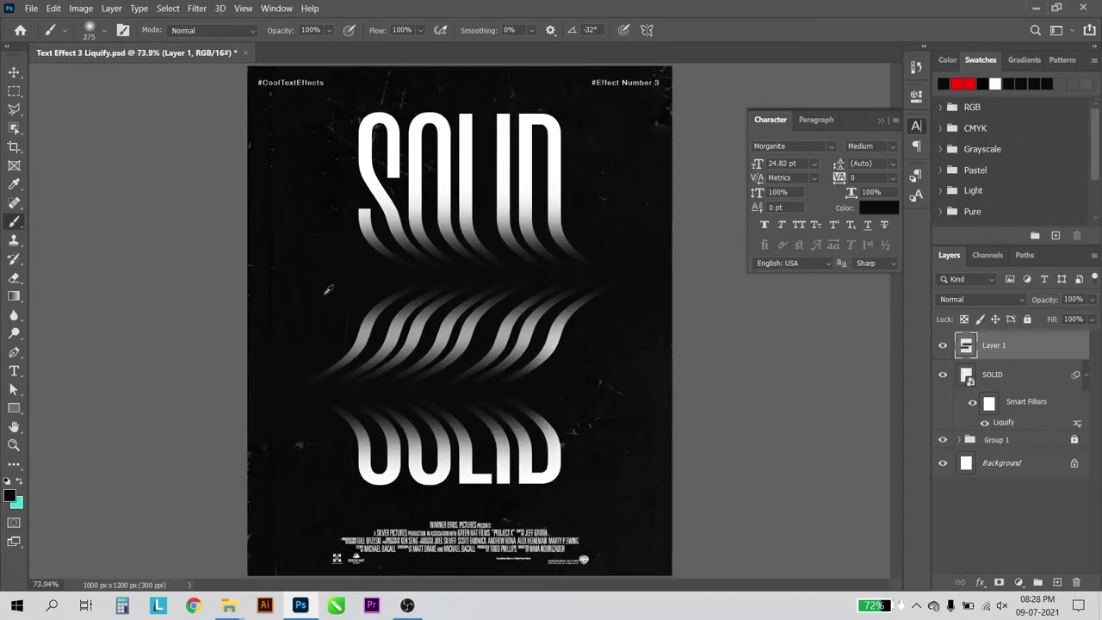
scroll(326, 290, down, 1)
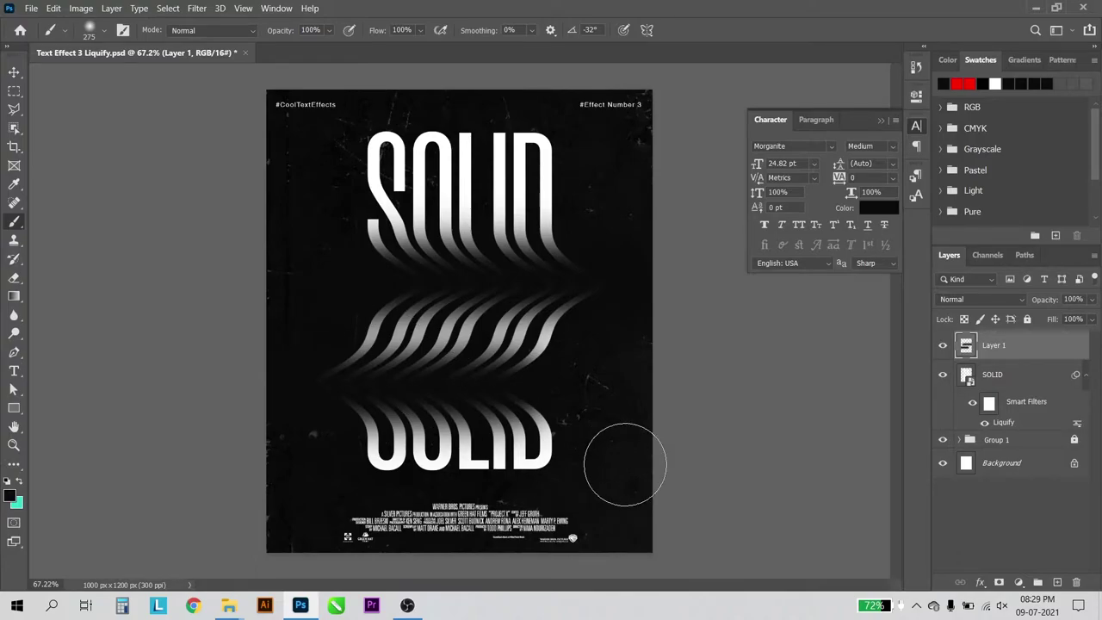
Combine SOLID and Layer 1 into one smart object and commit an unchanged transform.
shift+click(1021, 375)
right_click(1030, 373)
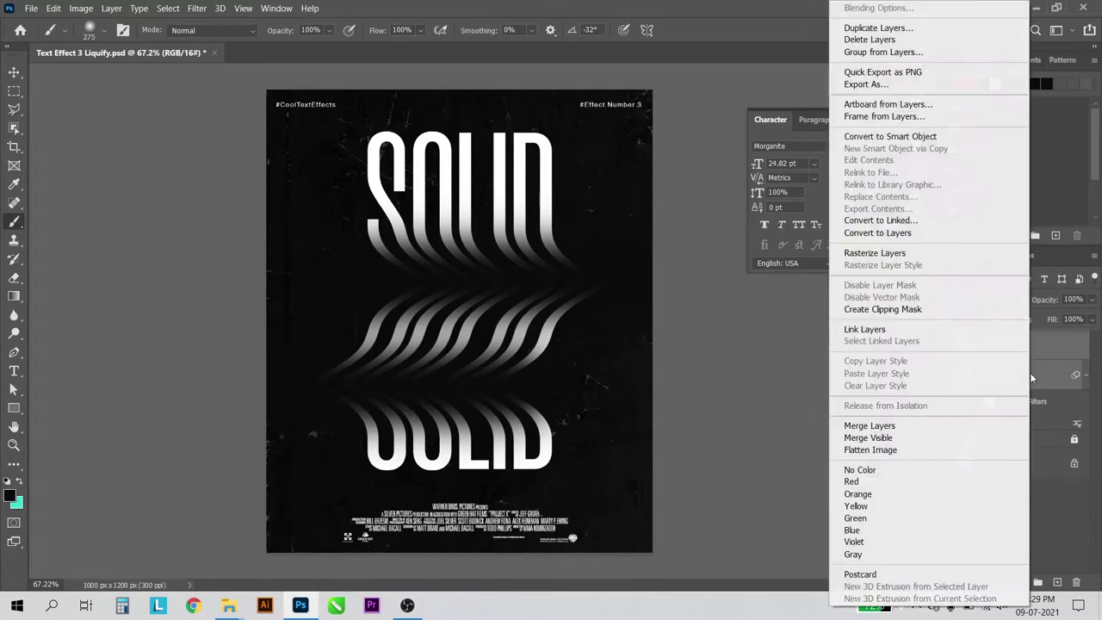
click(913, 138)
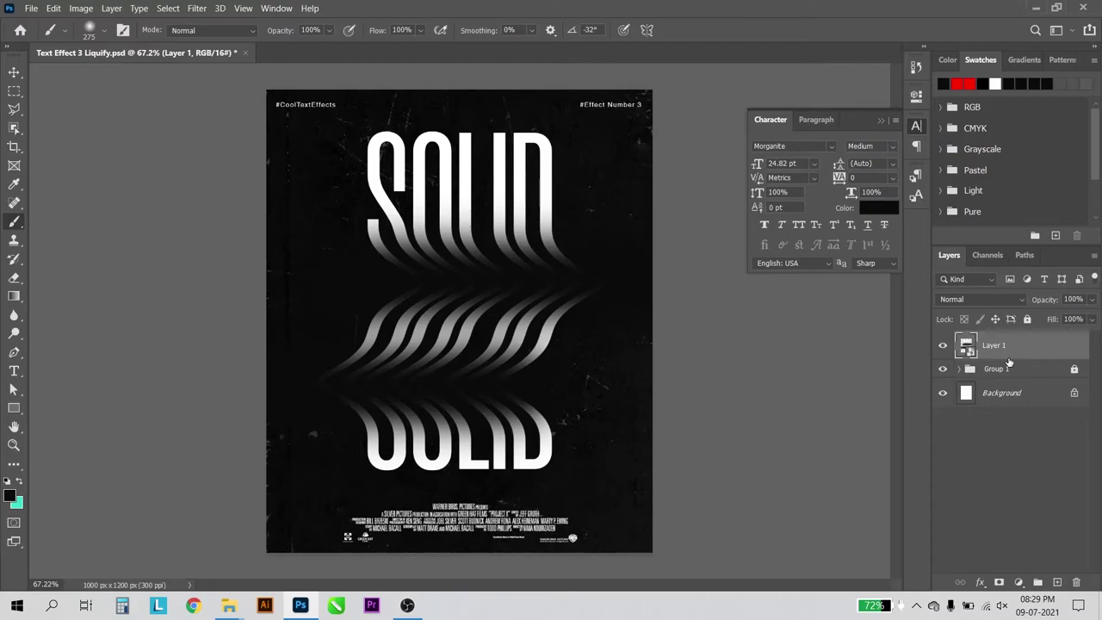
key(ctrl+t)
mouse_move(657, 544)
mouse_down()
mouse_move(561, 443)
mouse_move(585, 443)
mouse_move(645, 511)
mouse_move(652, 551)
mouse_up()
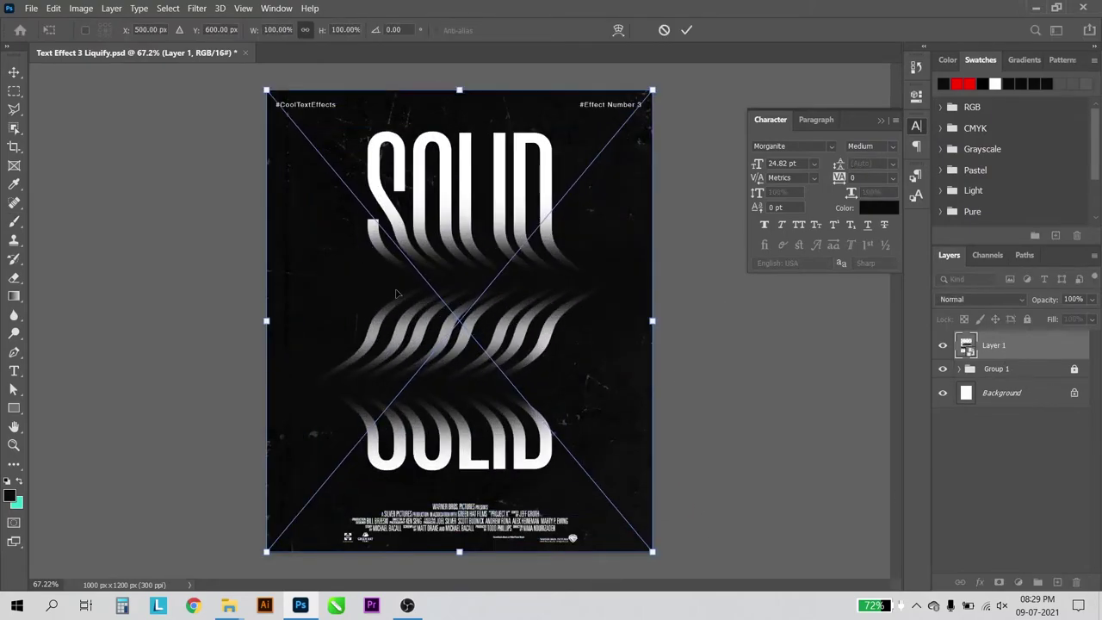
key(Return)
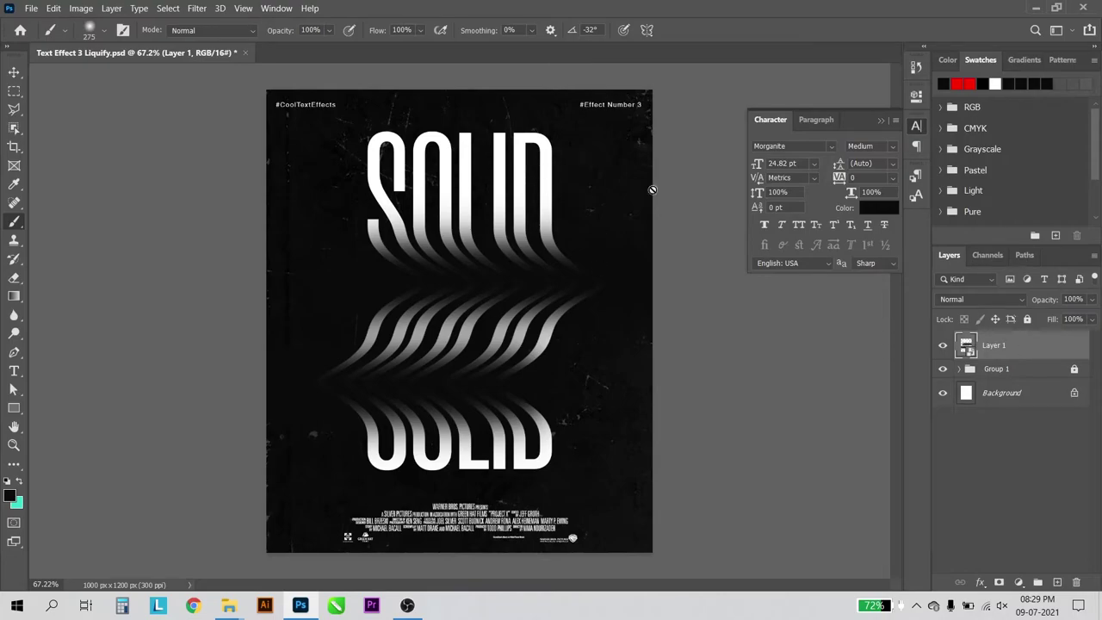
Drag man-3705944_960_720 from the Video folder onto the poster.
click(1037, 7)
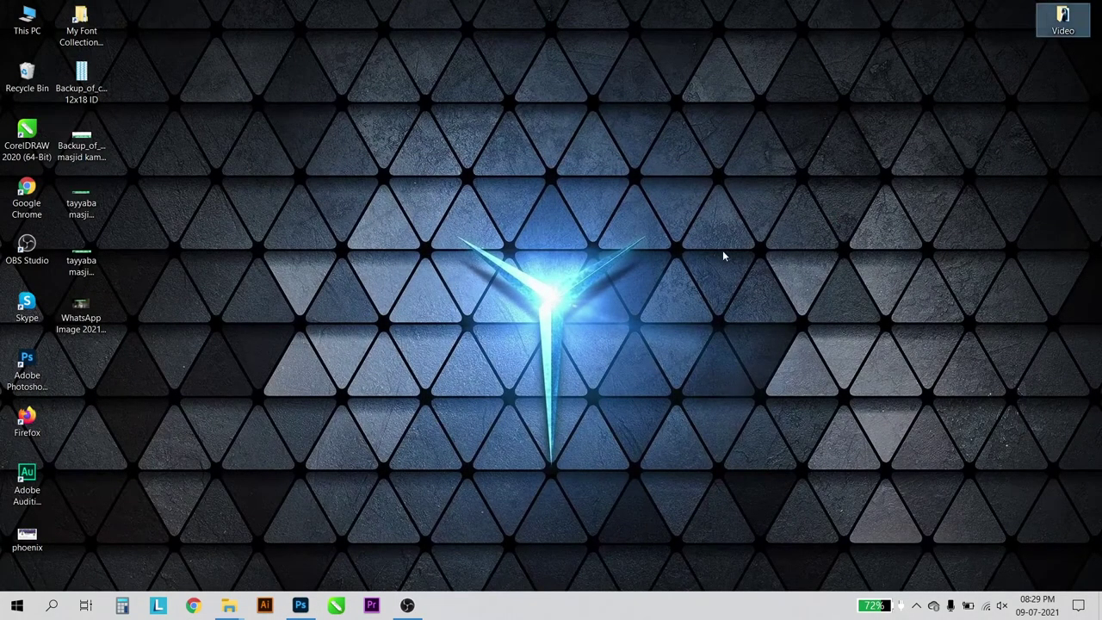
double_click(1046, 22)
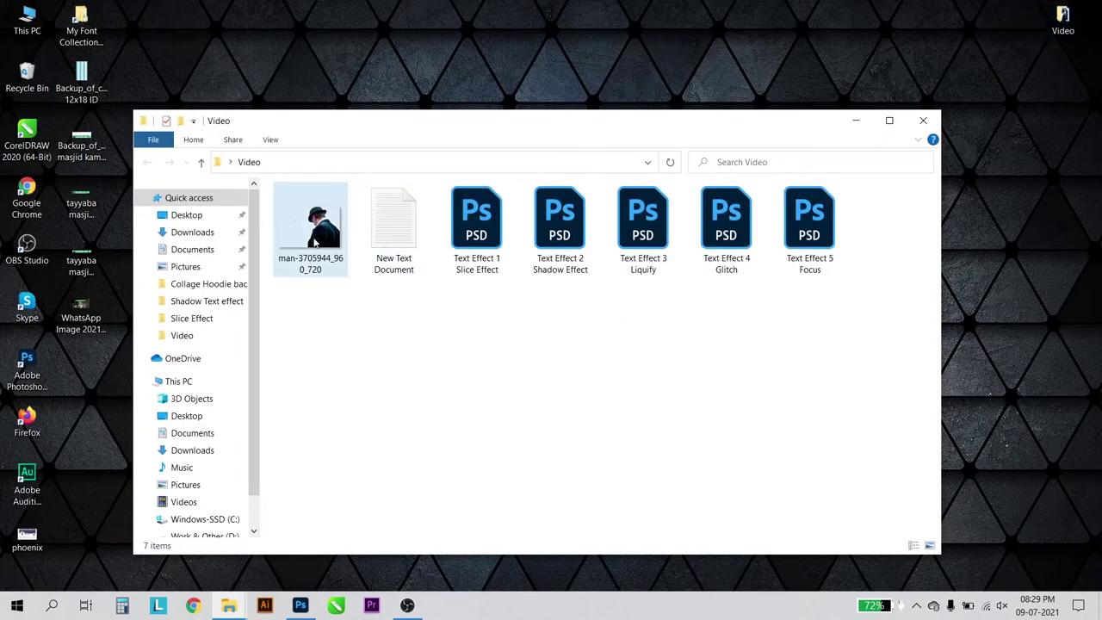
mouse_move(310, 225)
mouse_down()
mouse_move(306, 579)
mouse_move(465, 330)
mouse_up()
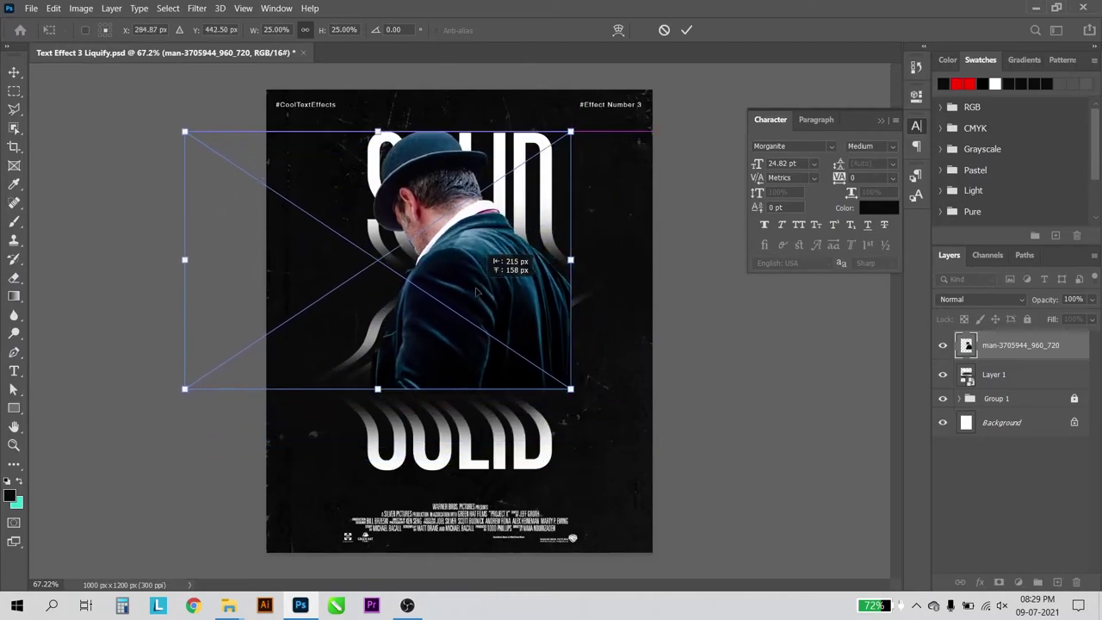
Shrink the placed man photo to about 20% and commit its placement.
drag(515, 359, 472, 286)
drag(579, 122, 522, 155)
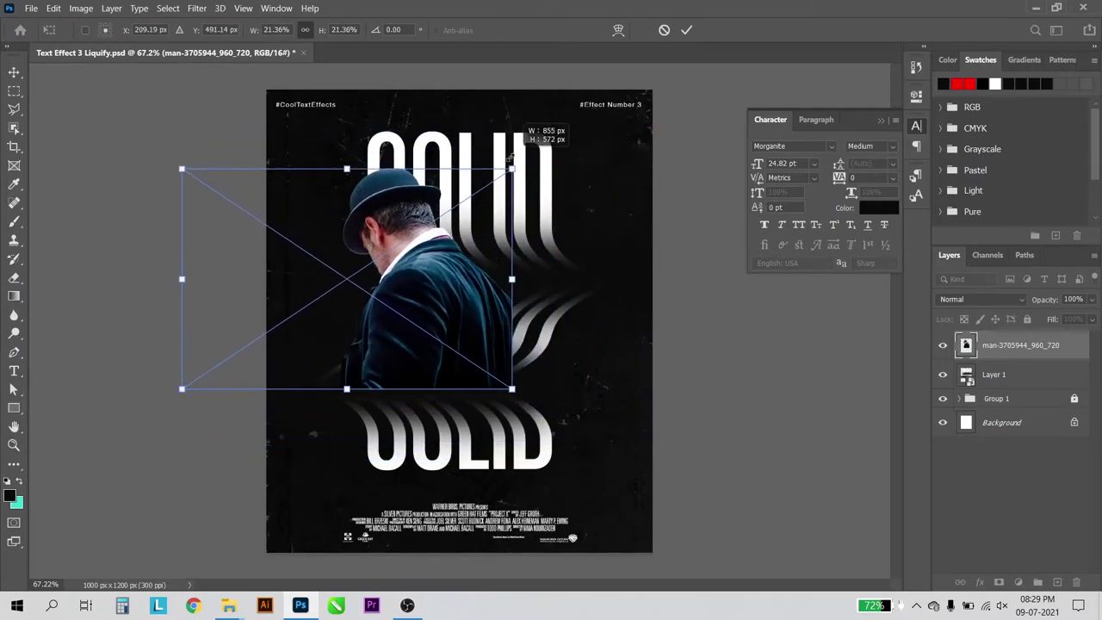
drag(419, 308, 437, 312)
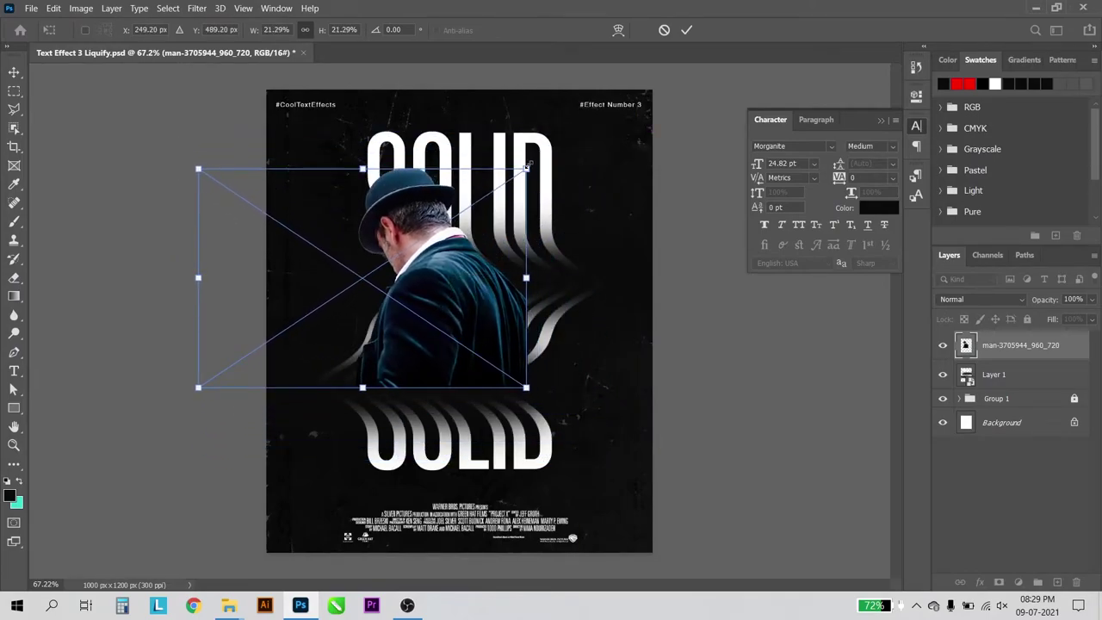
drag(526, 167, 514, 177)
drag(414, 304, 442, 303)
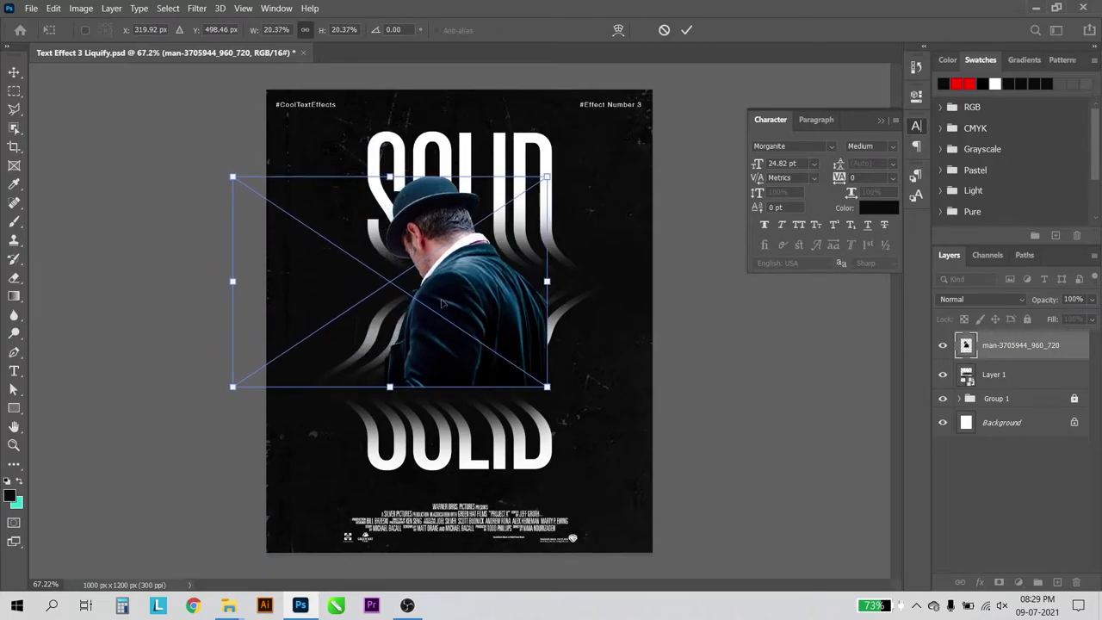
right_click(467, 314)
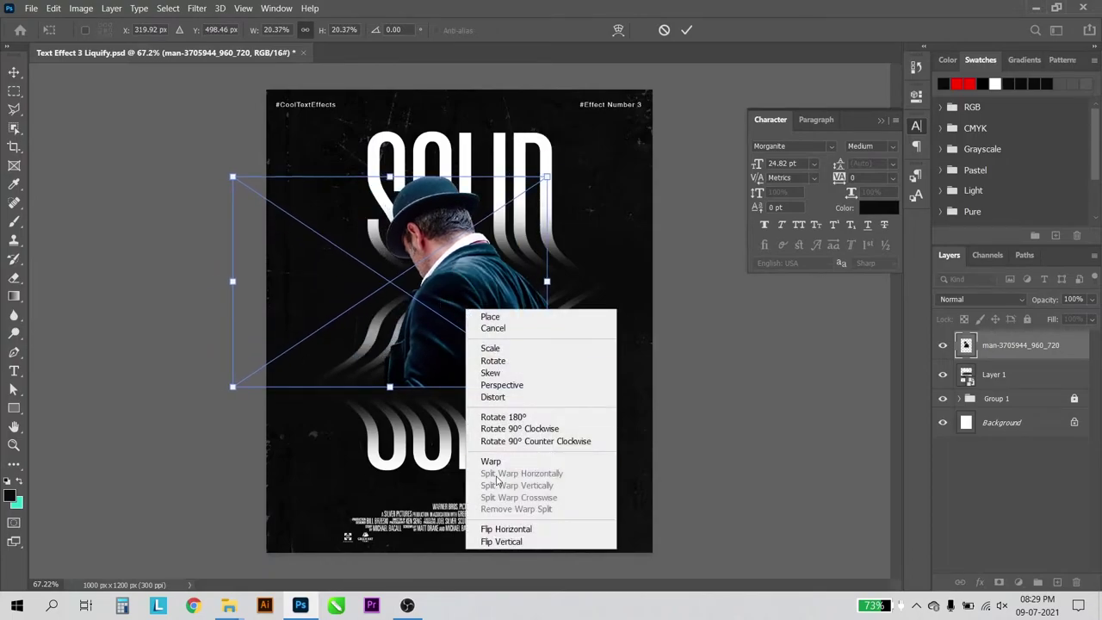
double_click(425, 258)
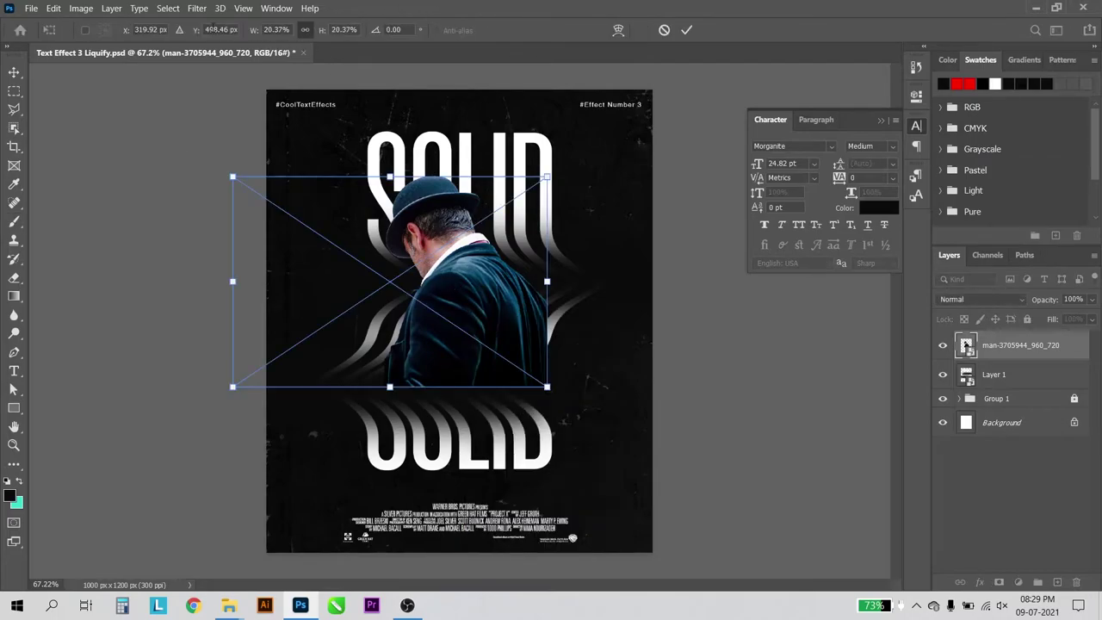
Flip the man photo horizontally and centre it between the SOLID letters.
key(ctrl+shift+h)
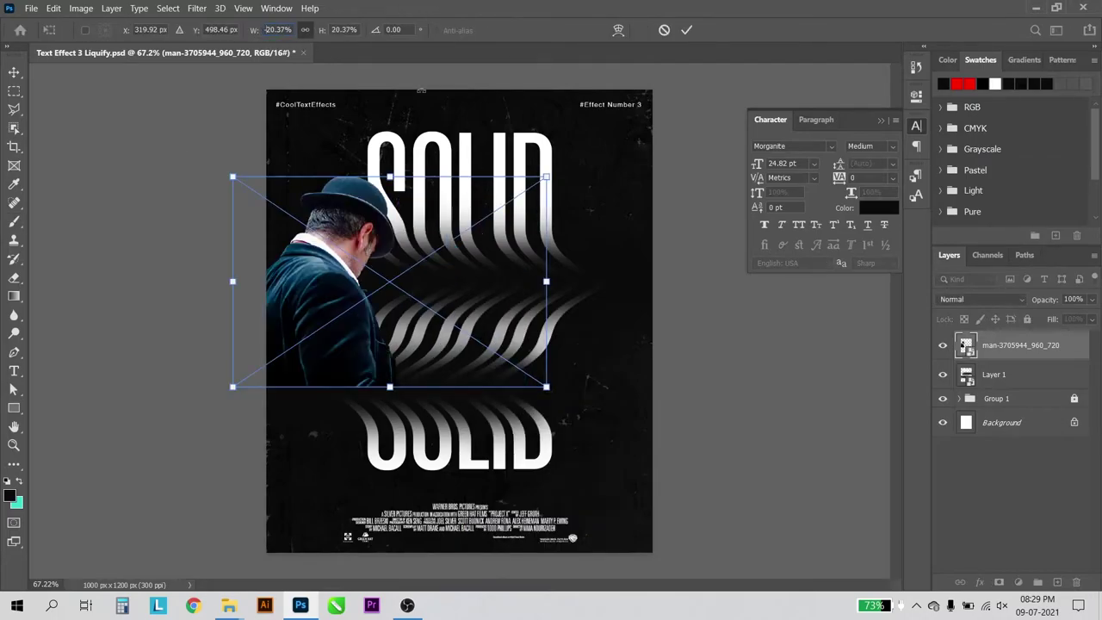
key(Return)
key(b)
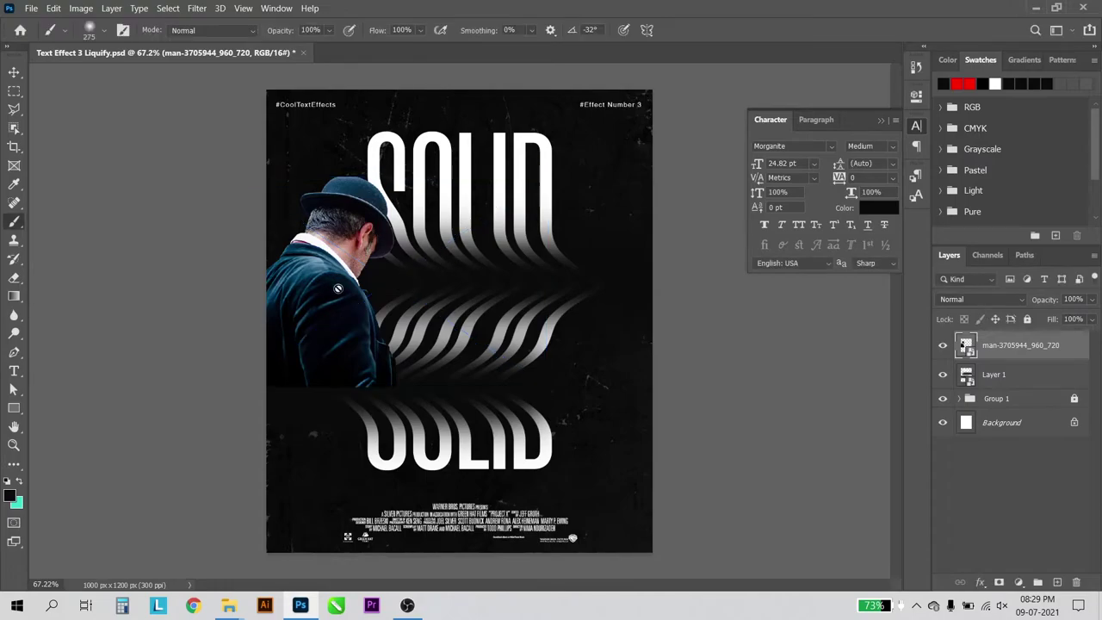
key(v)
drag(300, 320, 414, 319)
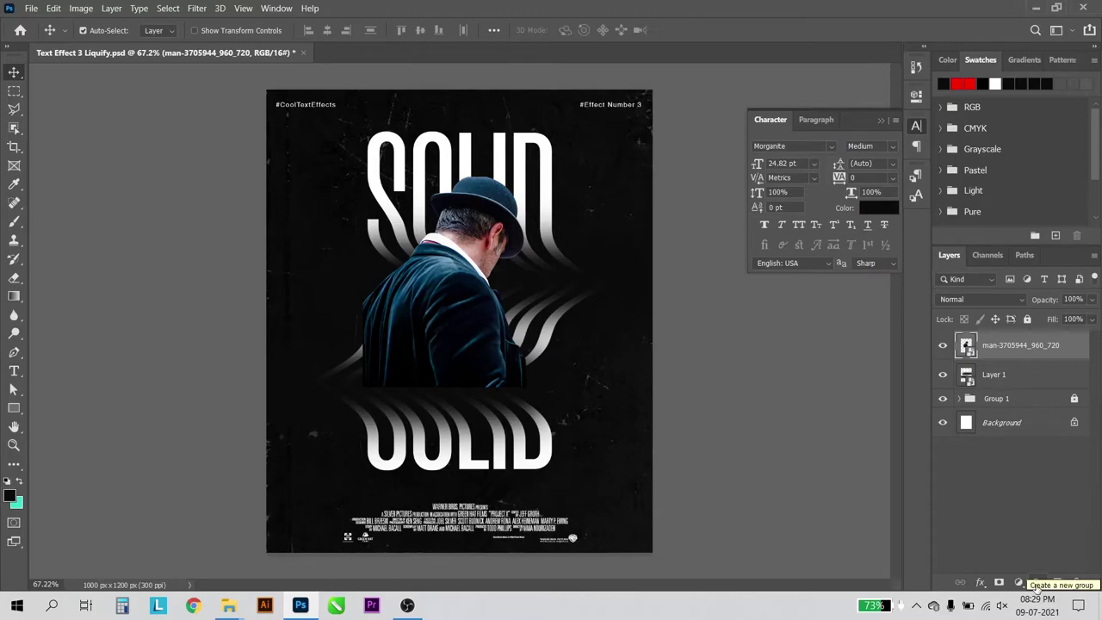
Add a Black & White 1 adjustment clipped to the man photo, then reselect the man layer.
click(1019, 582)
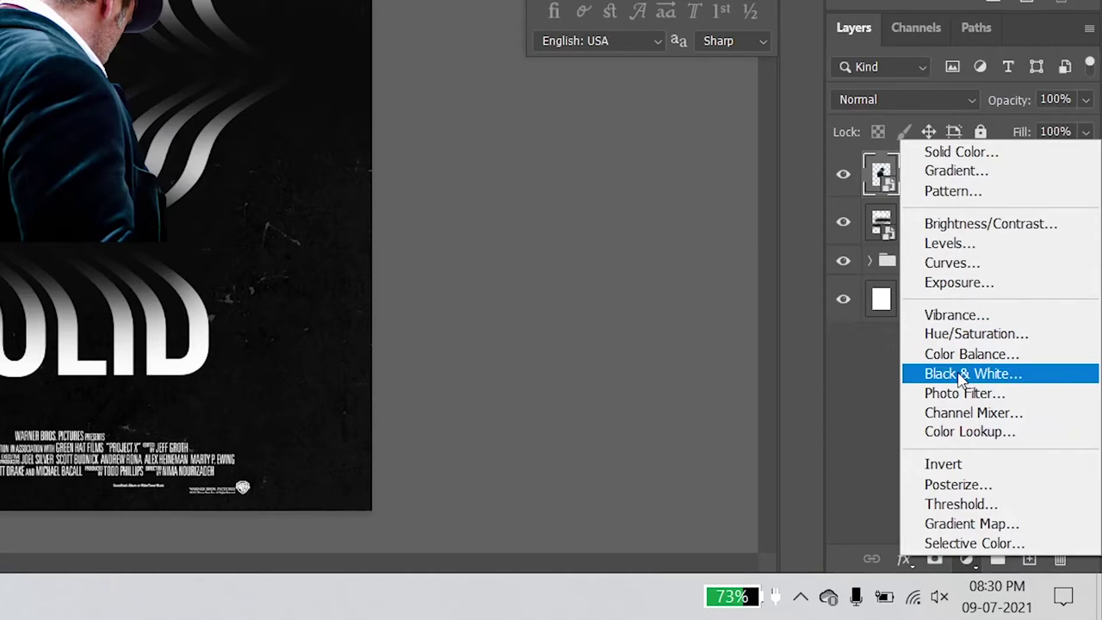
click(966, 560)
click(970, 563)
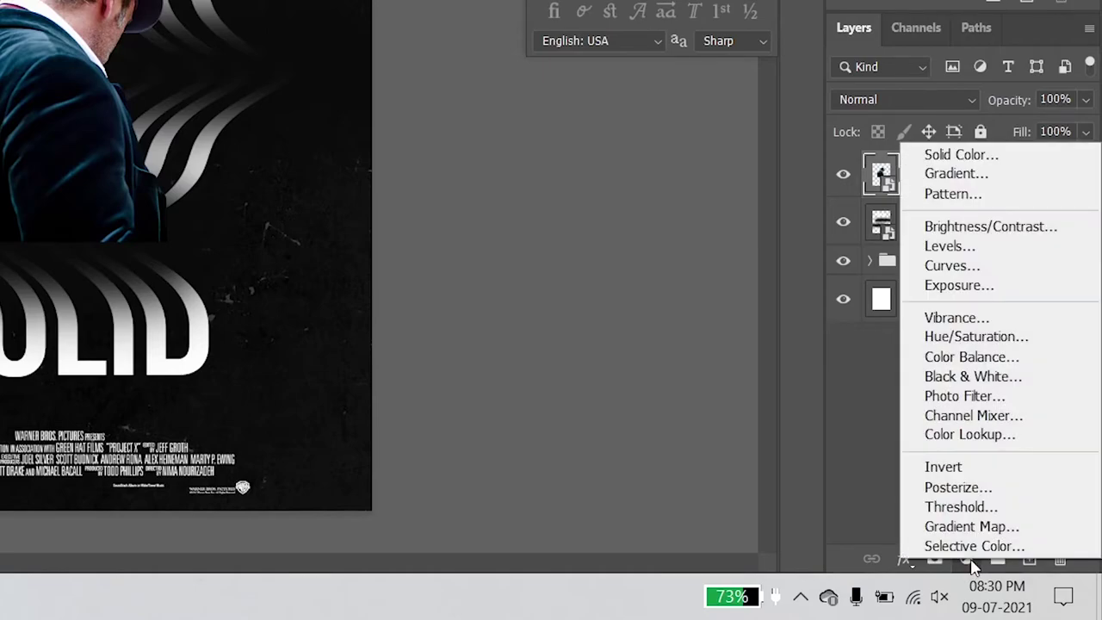
click(955, 375)
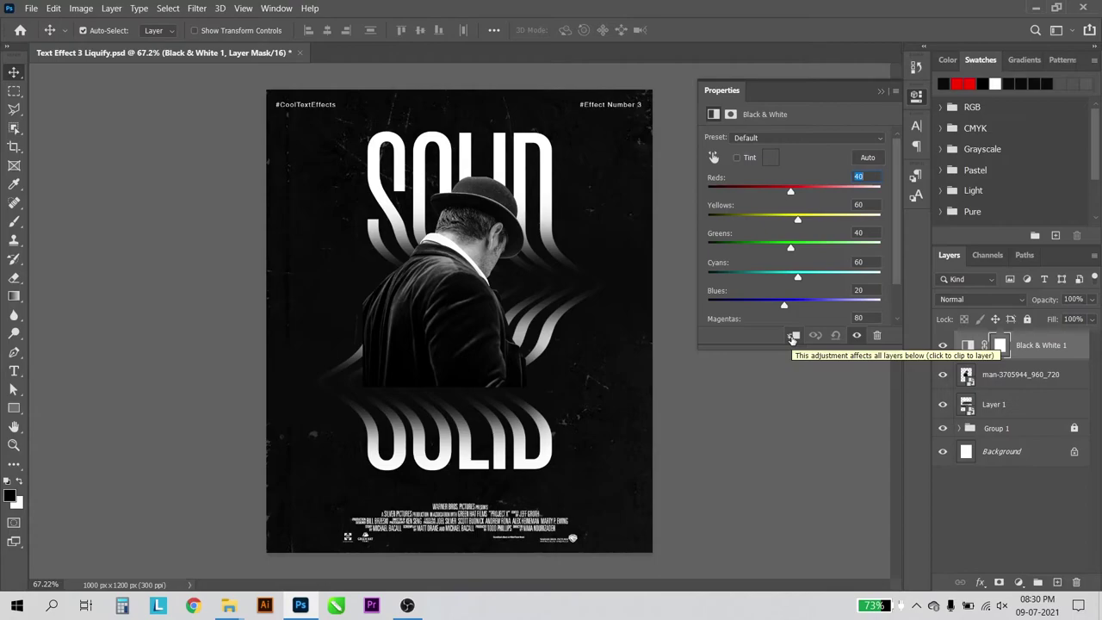
click(792, 337)
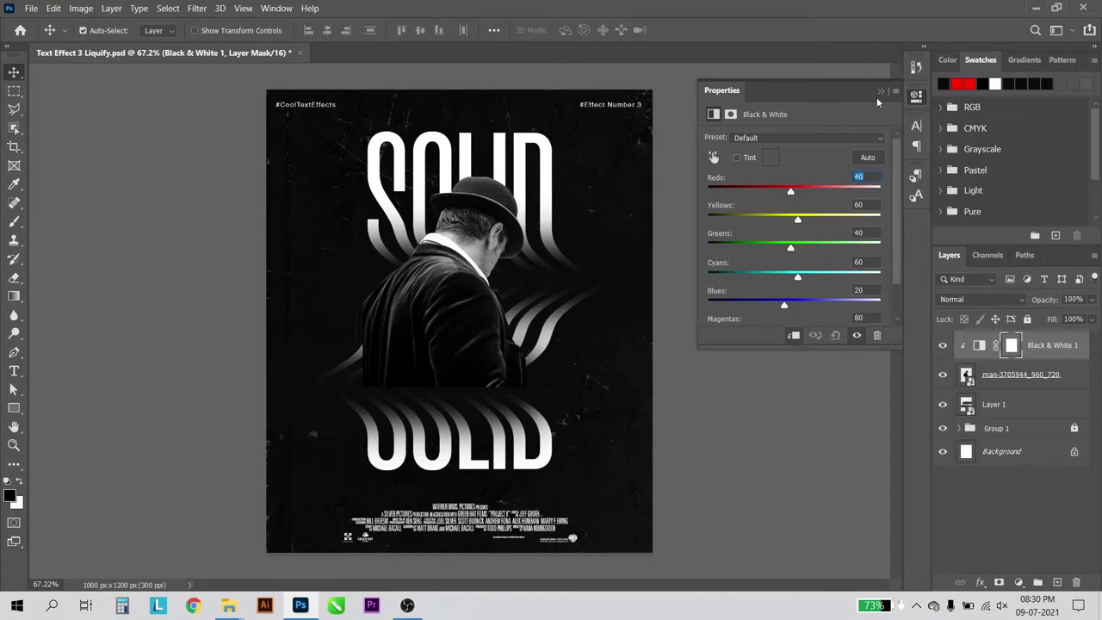
click(881, 90)
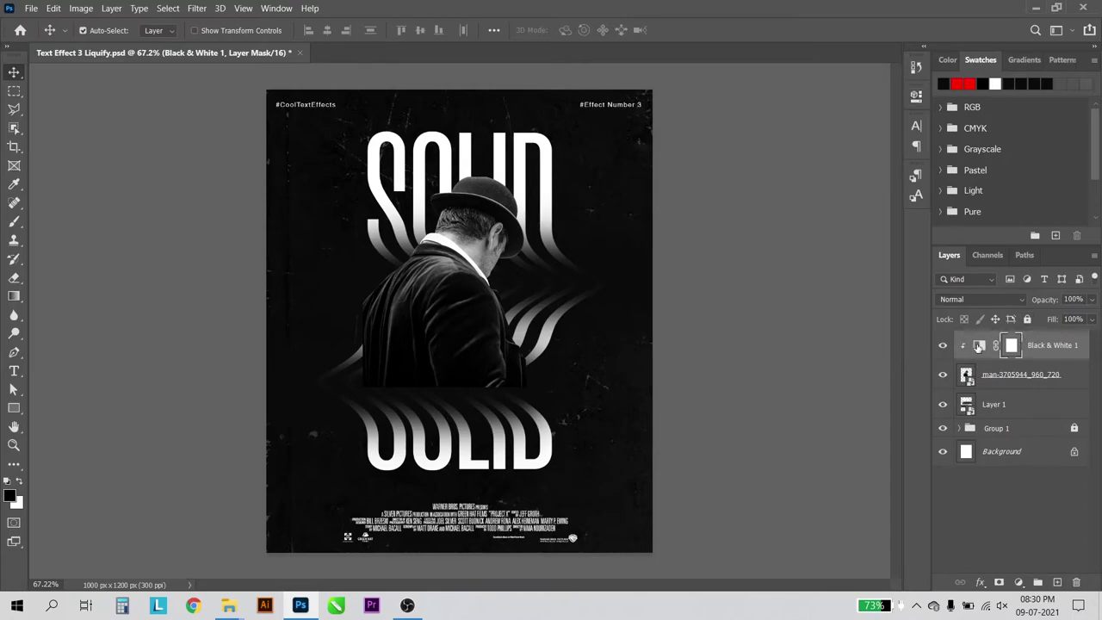
click(966, 376)
Liquify the jacket's lower left outward with Forward Warp, then nudge the man photo slightly right.
click(195, 8)
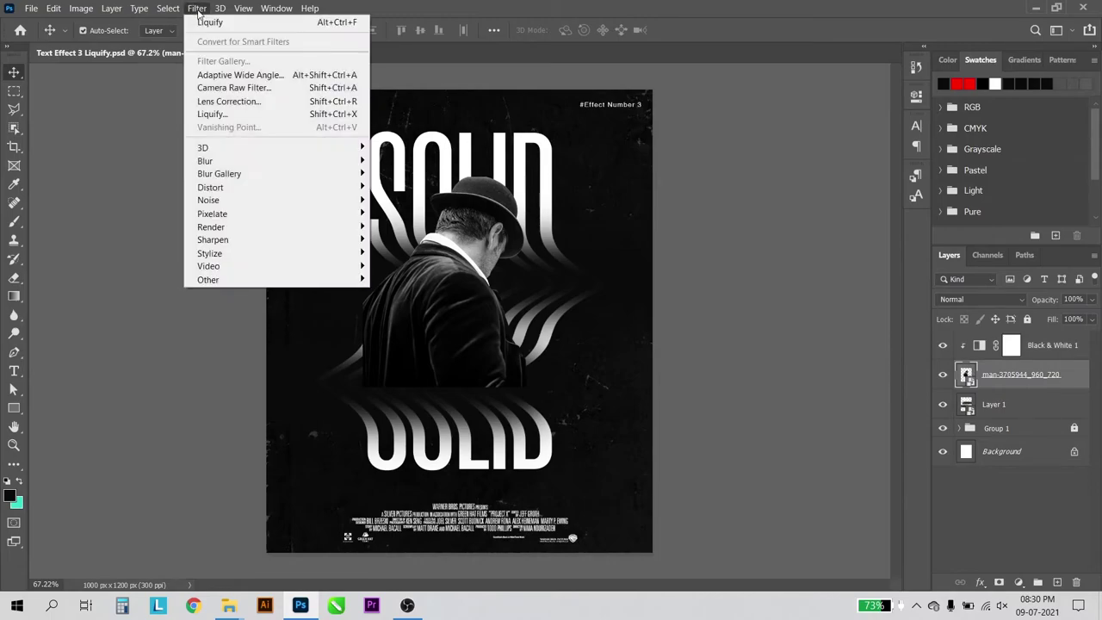
click(216, 116)
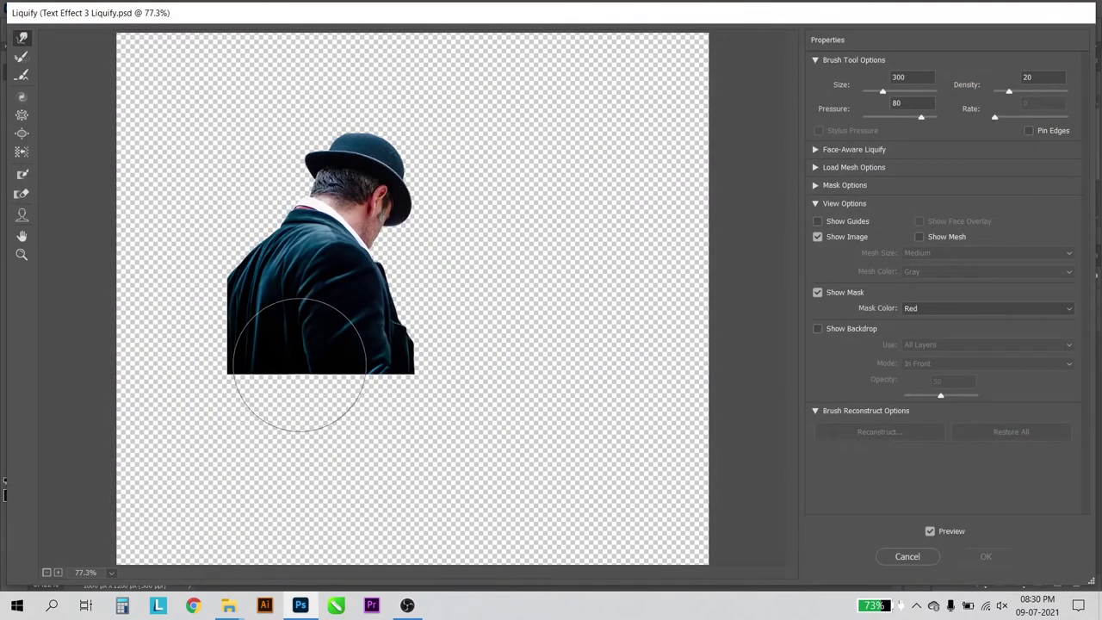
mouse_move(297, 379)
mouse_down()
mouse_move(242, 342)
mouse_move(173, 344)
mouse_up()
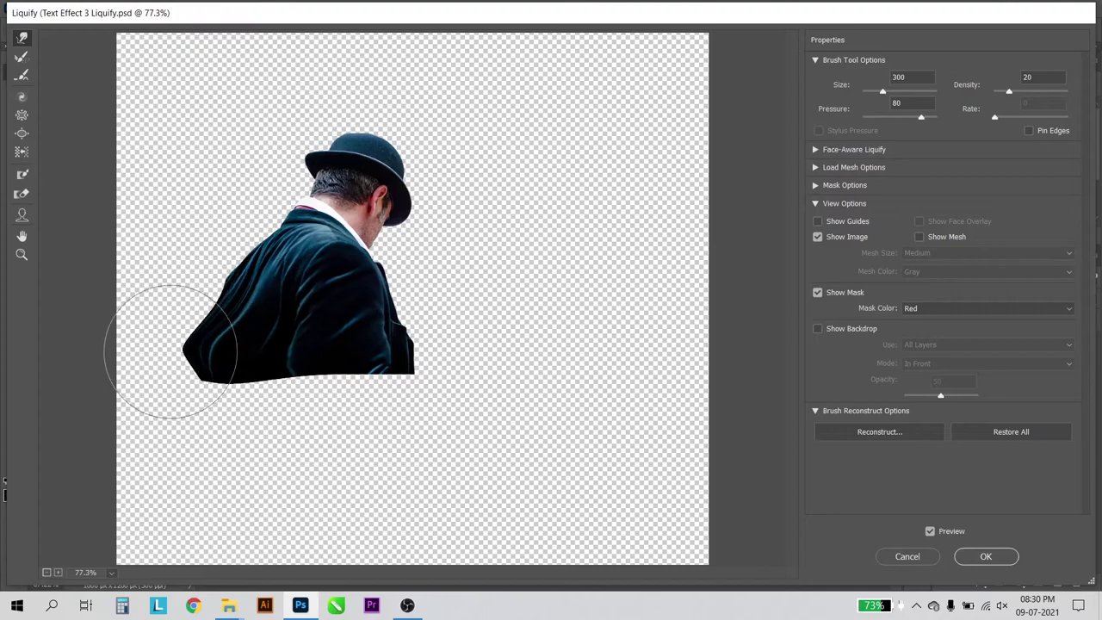
mouse_move(183, 392)
mouse_down()
mouse_move(389, 345)
mouse_move(221, 405)
mouse_up()
drag(307, 290, 52, 368)
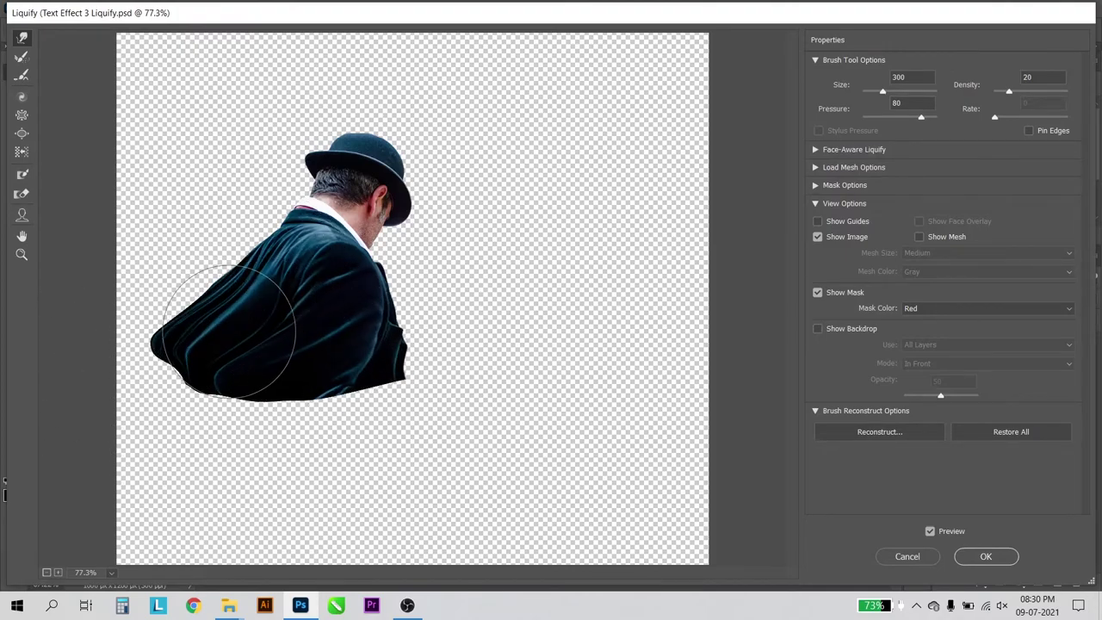
drag(229, 332, 98, 482)
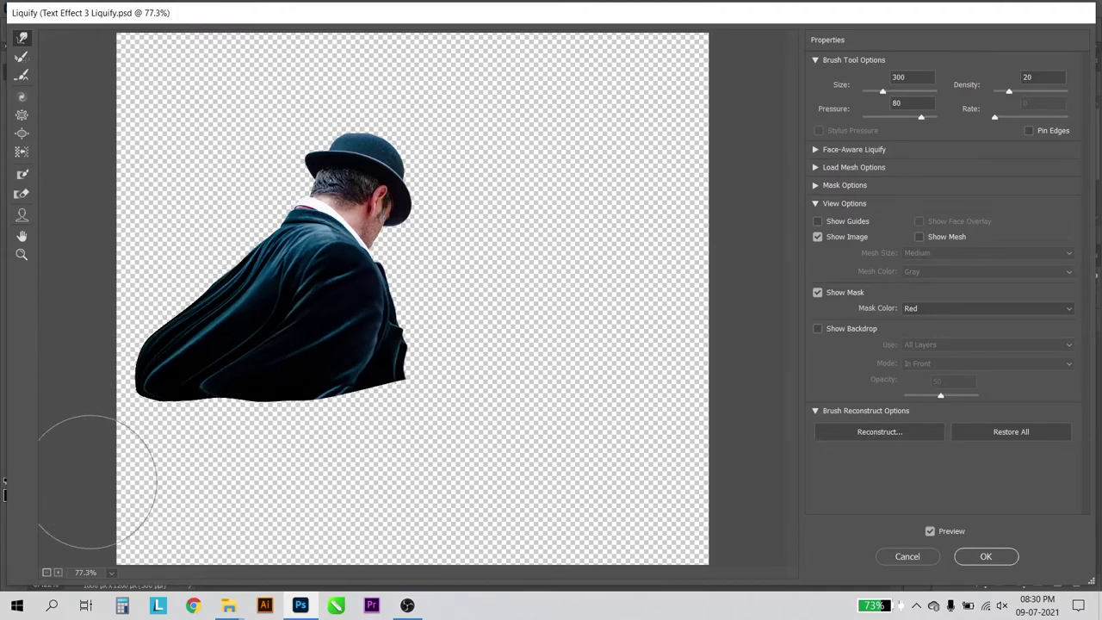
click(966, 559)
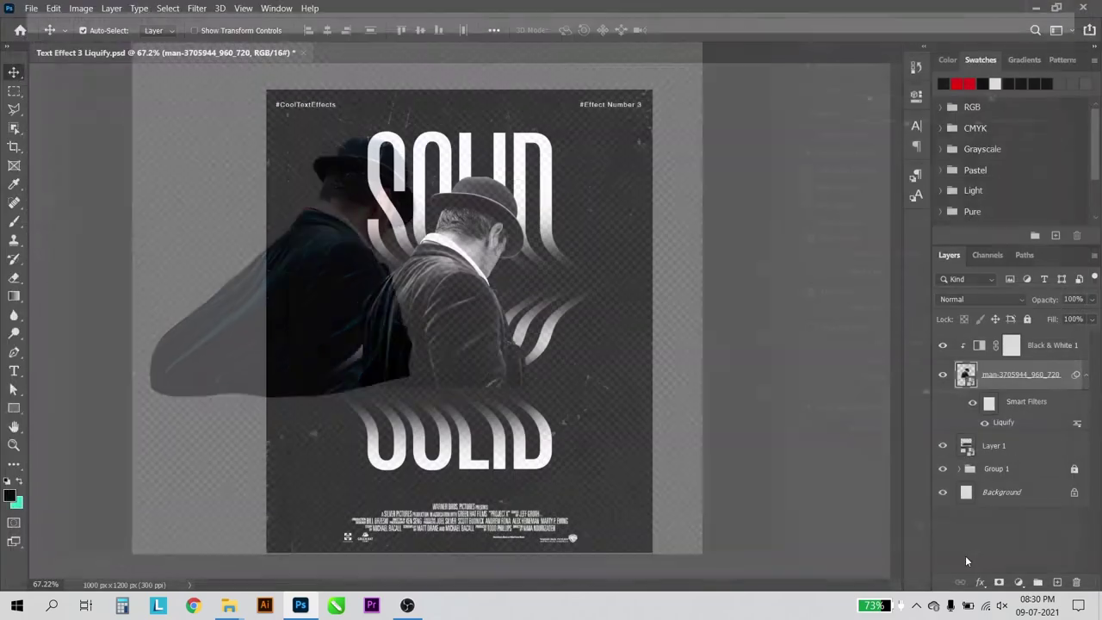
drag(459, 314, 478, 313)
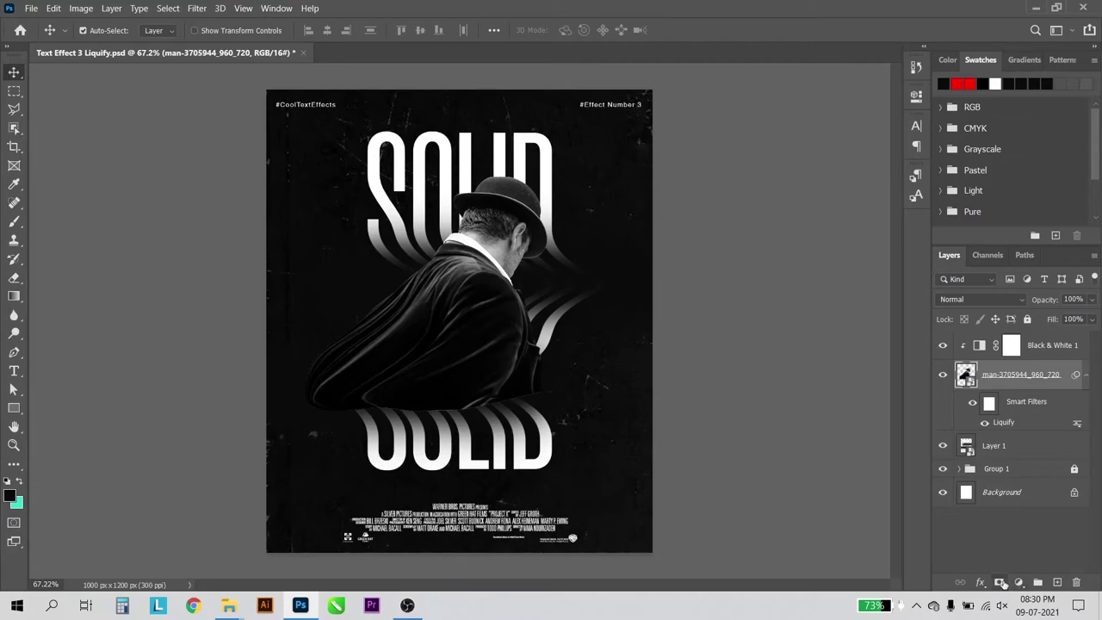
Add a layer mask and paint black along the jacket bottom, then nudge the man up-right.
click(999, 582)
click(14, 222)
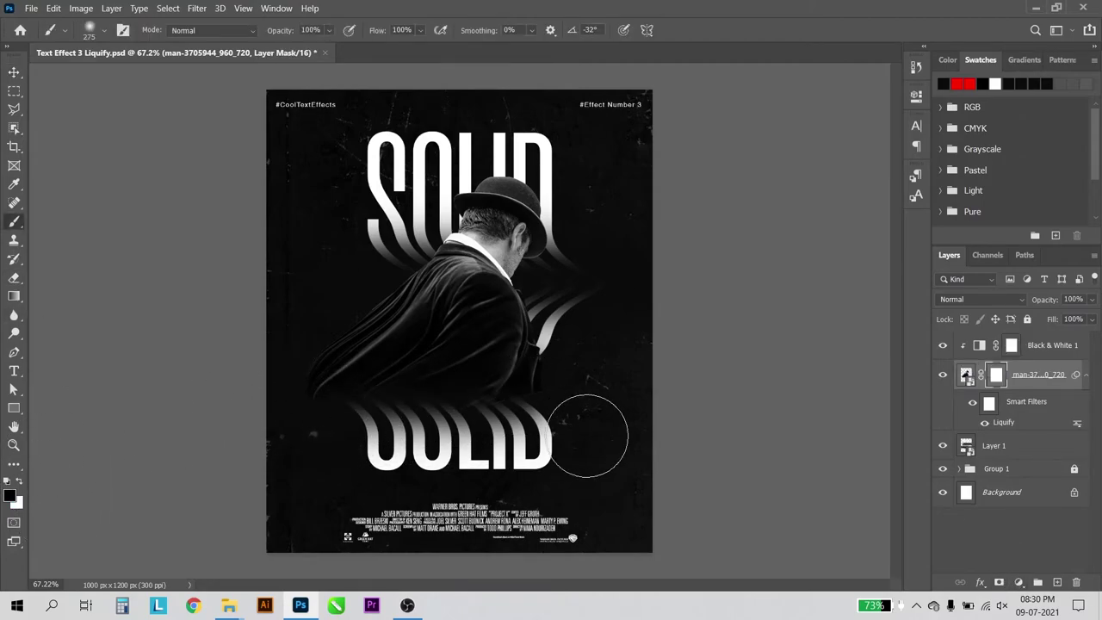
drag(660, 419, 400, 439)
mouse_move(267, 402)
mouse_down()
mouse_move(263, 337)
mouse_move(290, 287)
mouse_move(236, 357)
mouse_move(326, 278)
mouse_up()
key(ctrl+z)
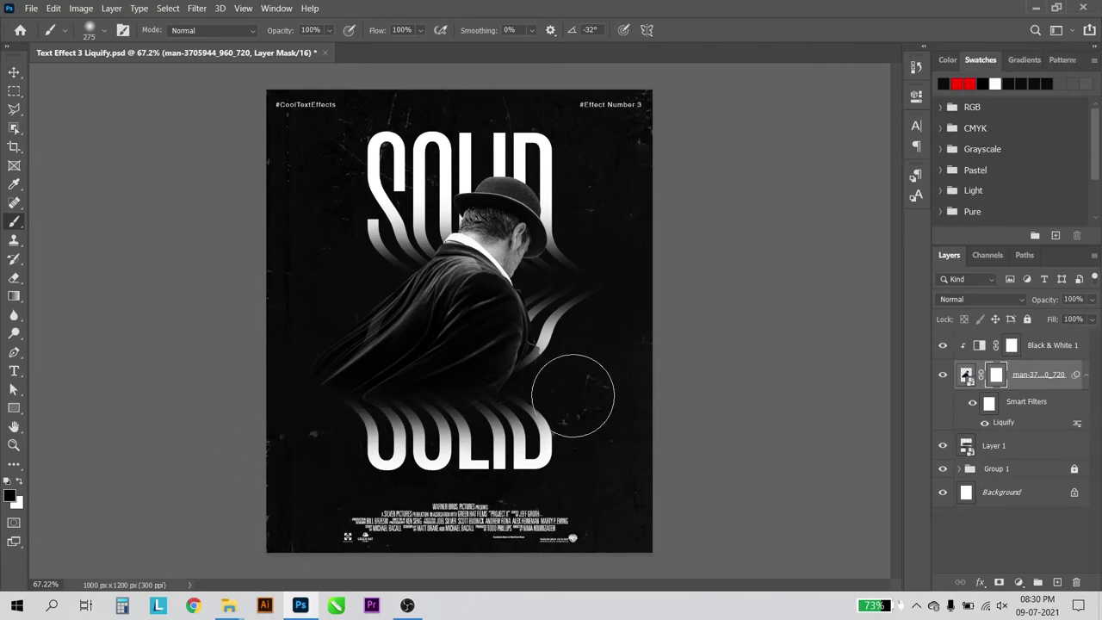
key(v)
drag(428, 343, 439, 336)
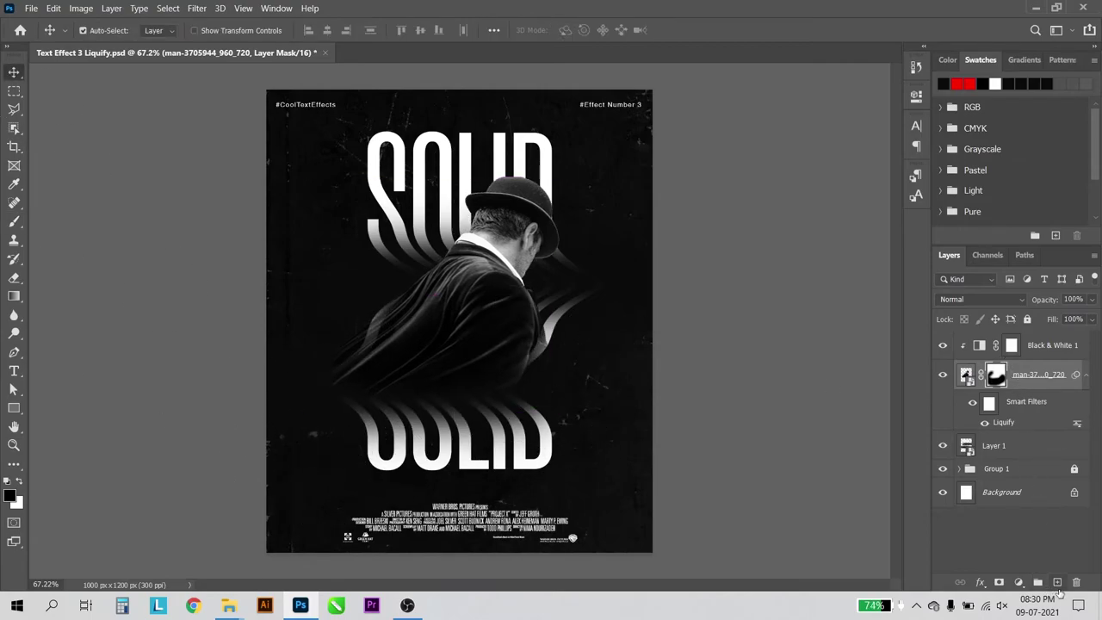
Add a new layer above Layer 1 and draw a tall rectangle down the poster's middle.
click(1051, 351)
click(1037, 445)
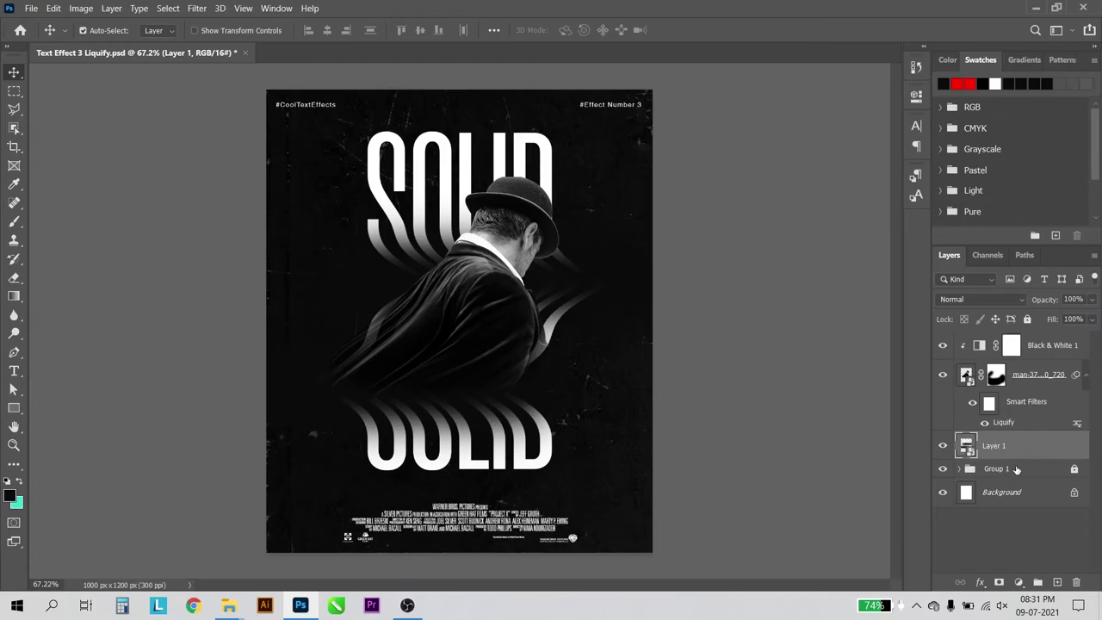
click(1058, 582)
click(13, 408)
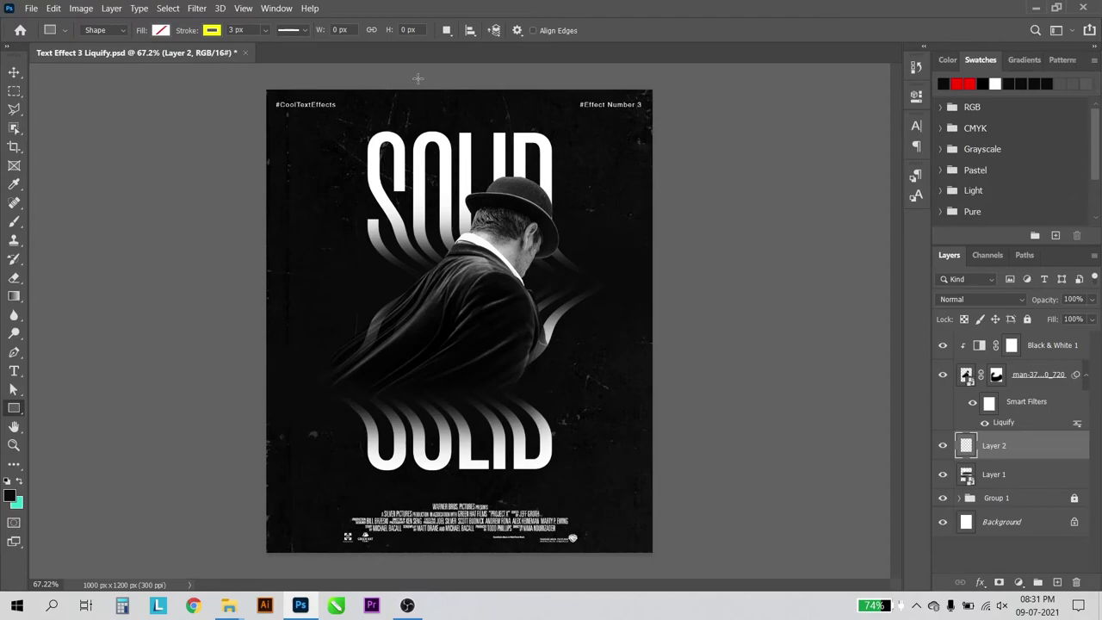
drag(417, 84, 510, 484)
Give the rectangle a red fill and no stroke.
click(738, 181)
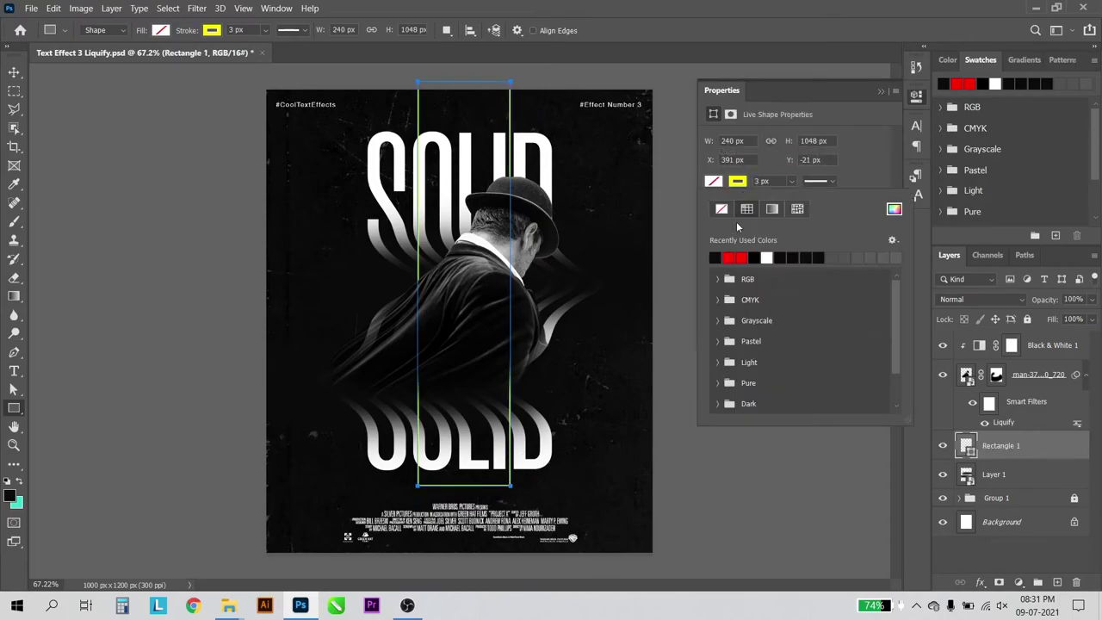
click(722, 208)
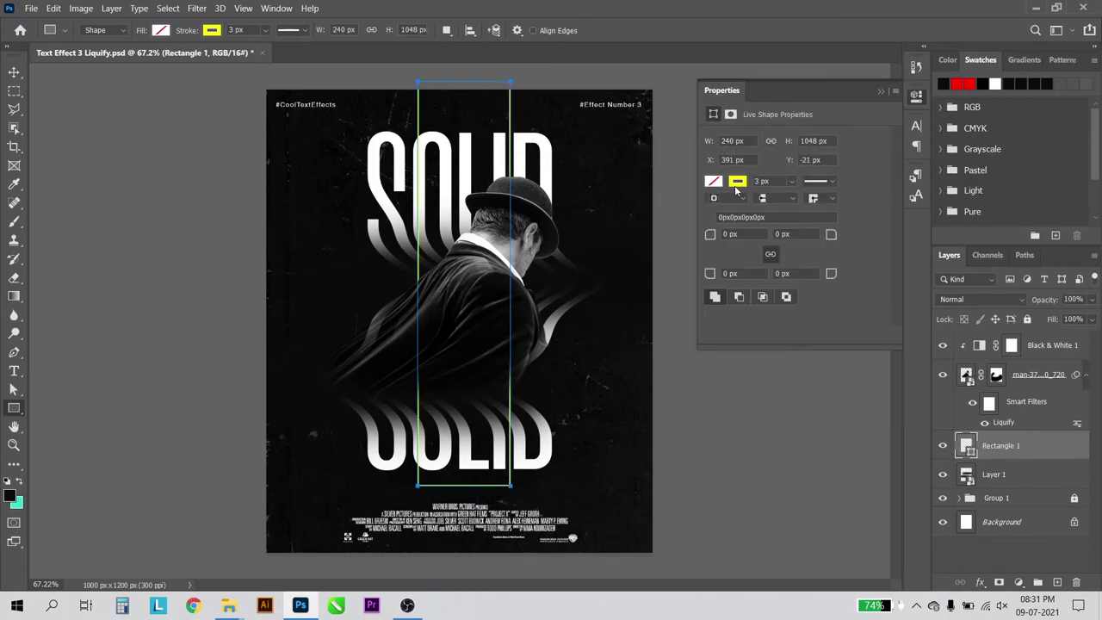
click(713, 181)
click(728, 257)
Align the red bar with the poster top and move its layer above the man.
key(ctrl+t)
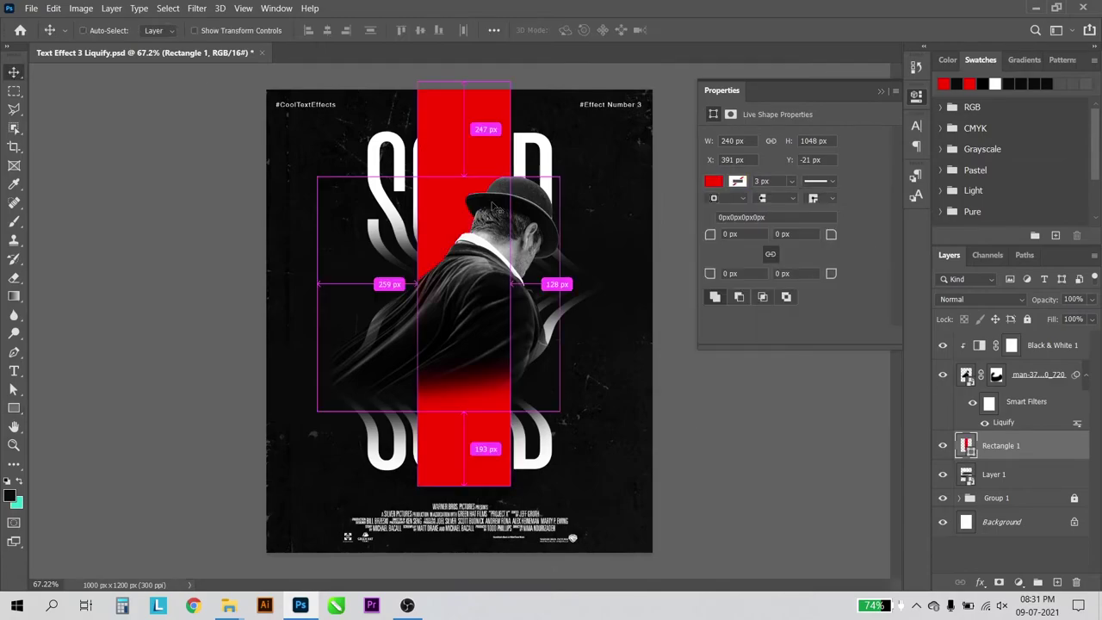
drag(463, 81, 463, 90)
key(Return)
drag(1036, 447, 1029, 338)
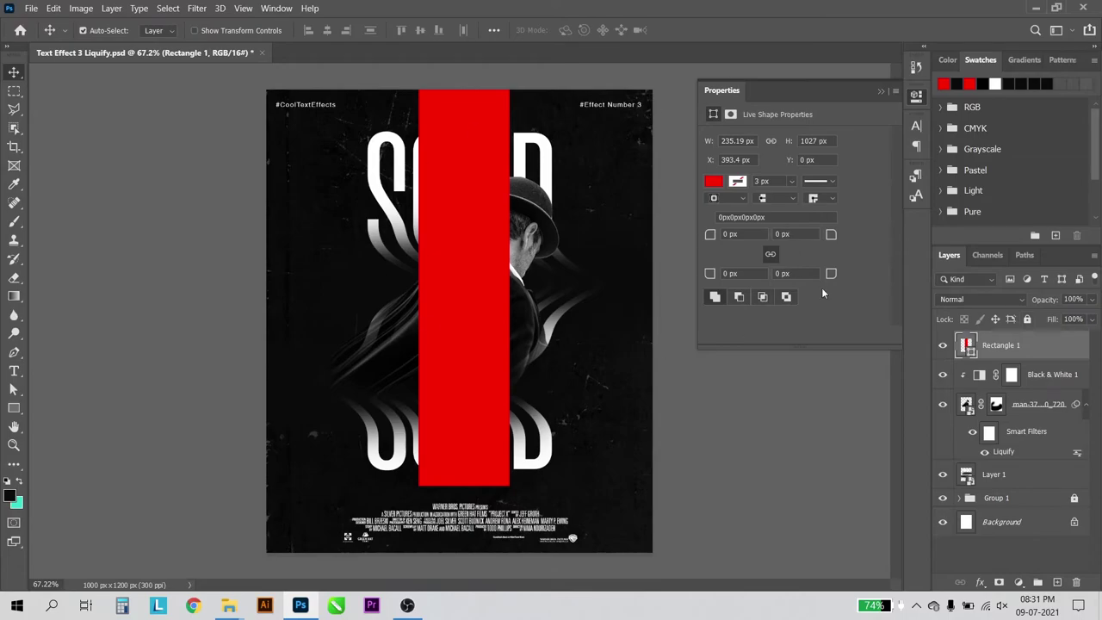
click(973, 300)
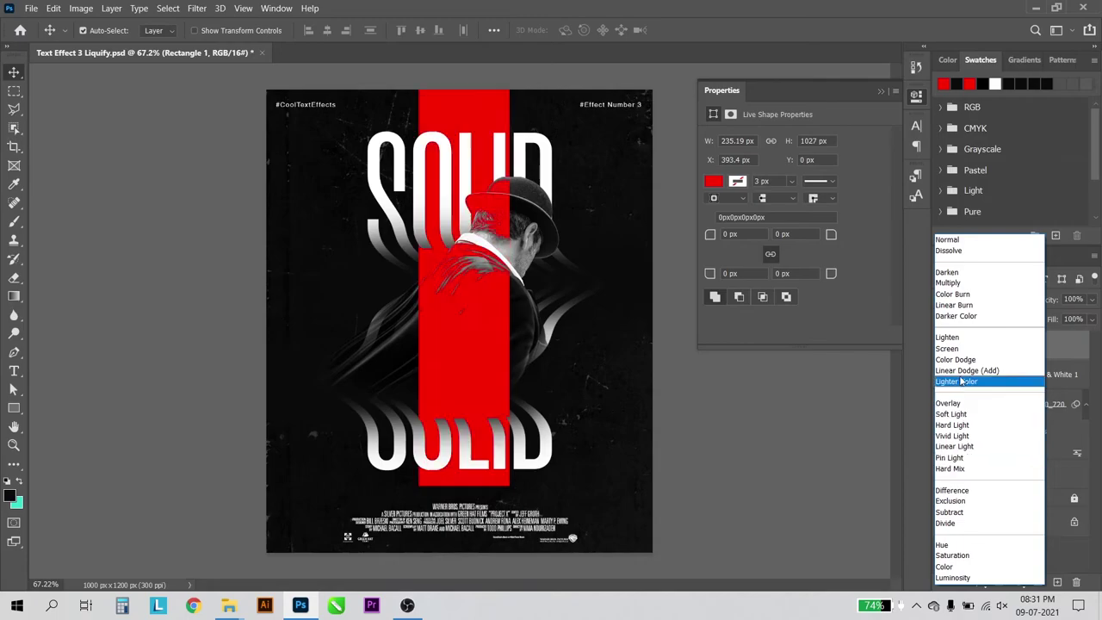
Set Rectangle 1 to Linear Burn and scale it to about 214 × 934 px.
click(955, 307)
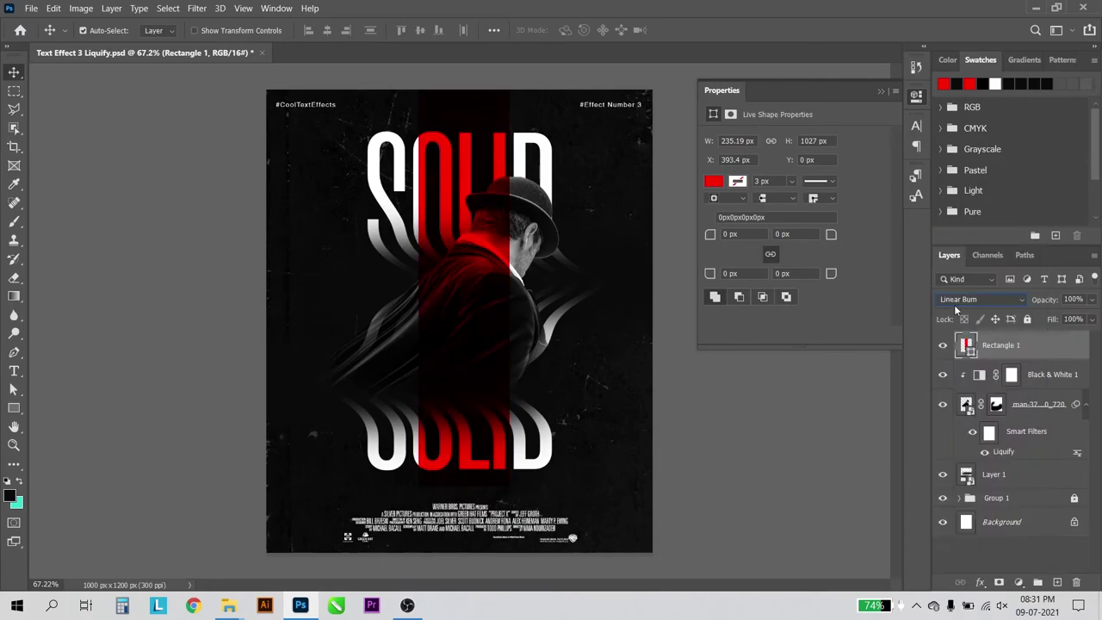
key(ctrl+t)
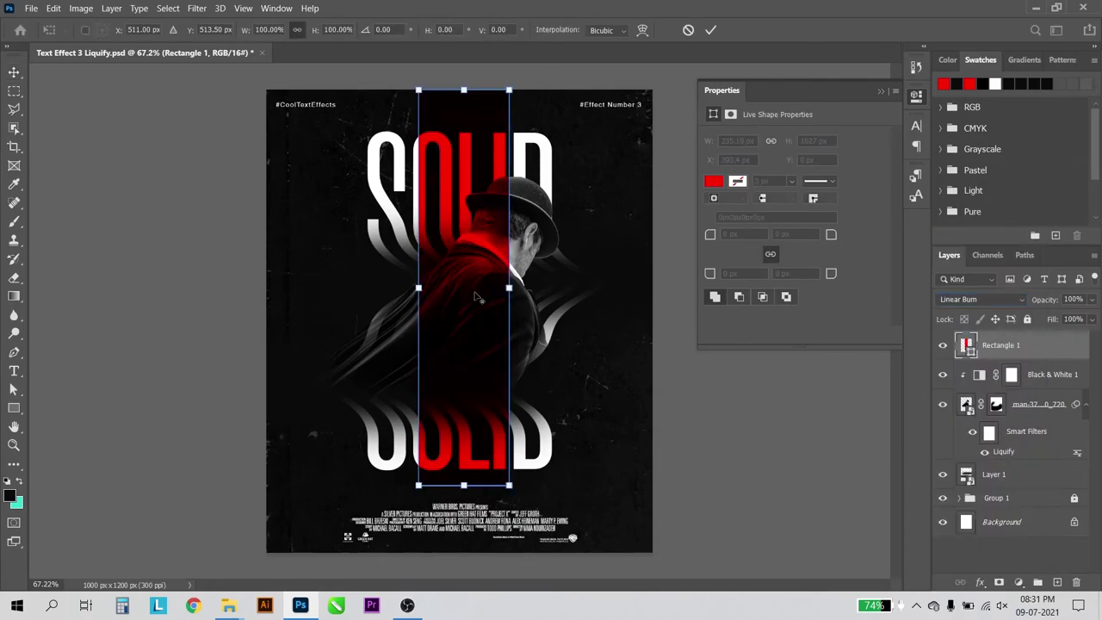
drag(508, 288, 503, 288)
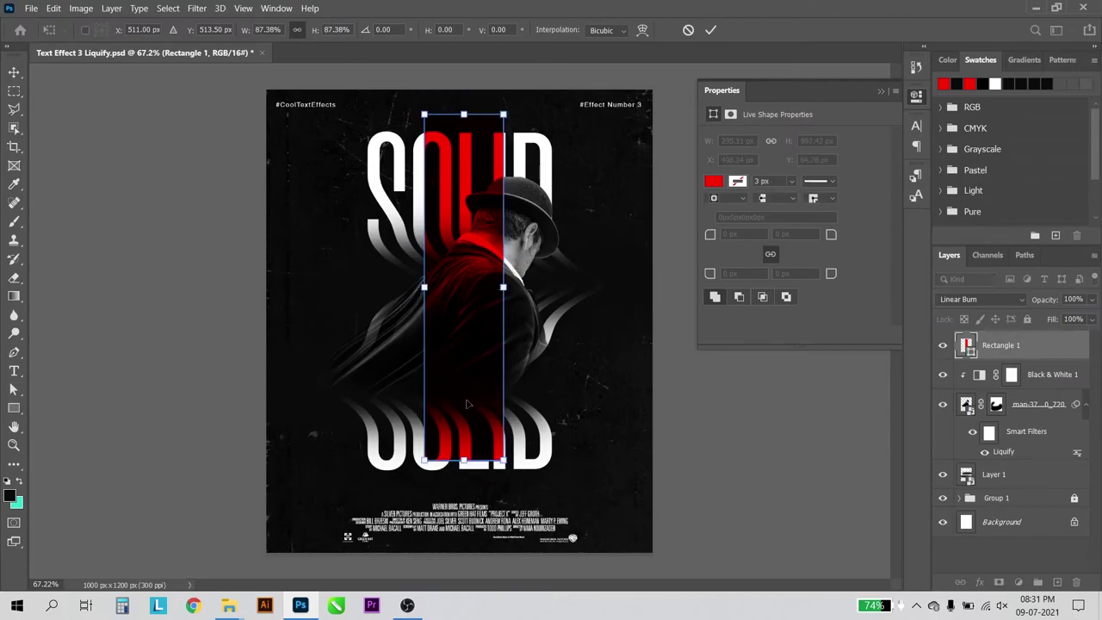
drag(464, 461, 461, 436)
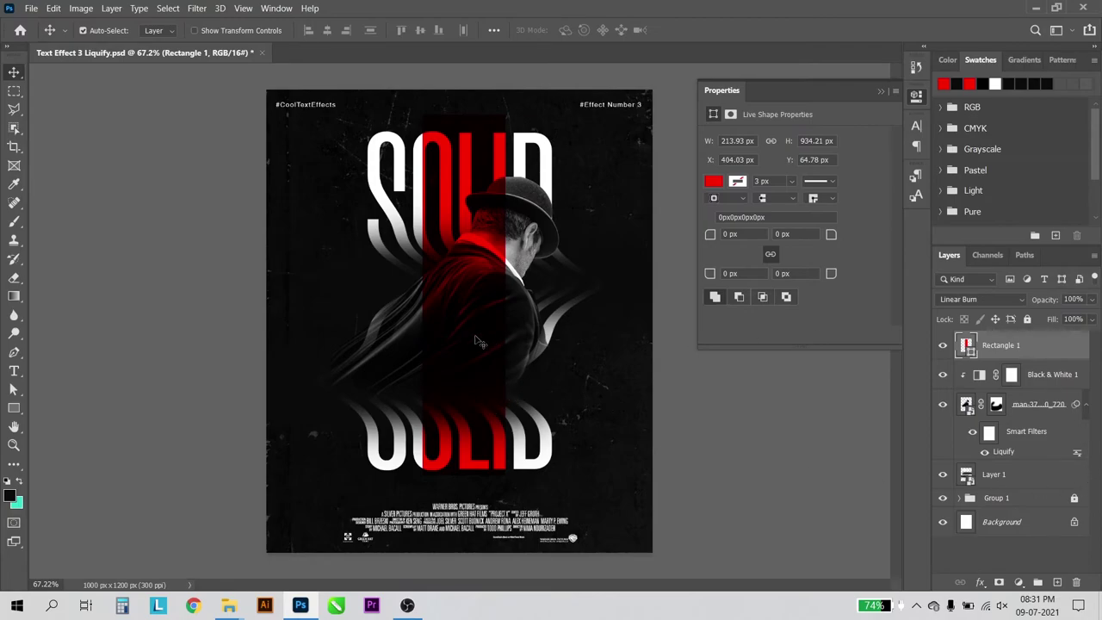
click(881, 91)
Shift the man and red band slightly left, then add Layer 1 to the selection.
scroll(428, 302, up, 4)
scroll(428, 301, down, 5)
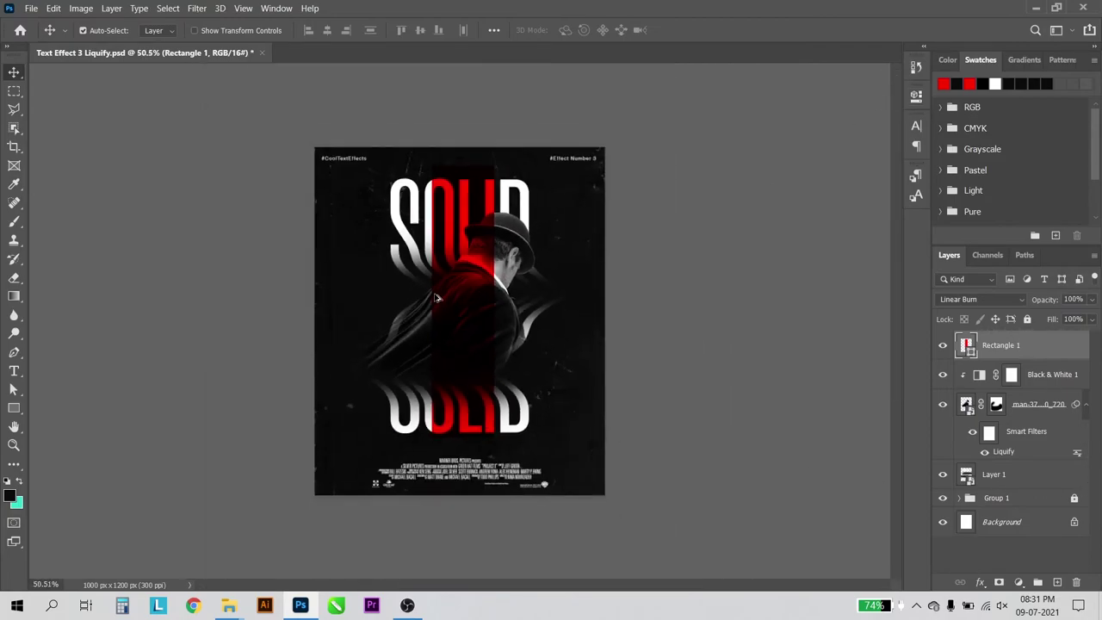
scroll(465, 328, up, 2)
scroll(465, 327, up, 3)
scroll(465, 327, up, 3)
click(1037, 419)
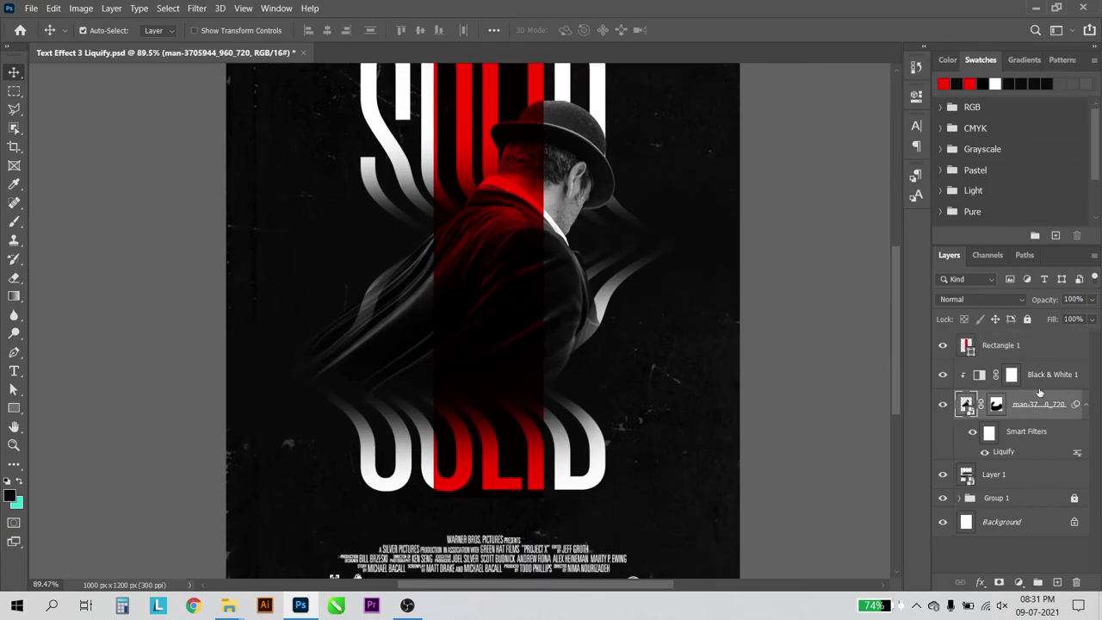
key(ctrl+0)
drag(521, 350, 499, 311)
click(1029, 471)
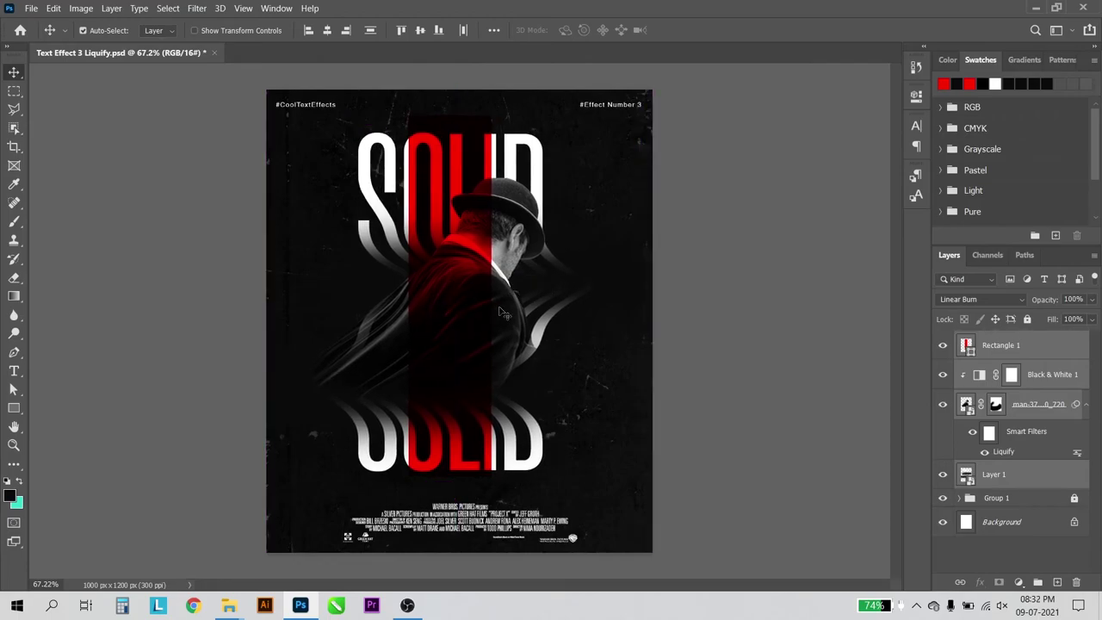
Choose a Blood Splatter brush and reduce its size.
click(14, 222)
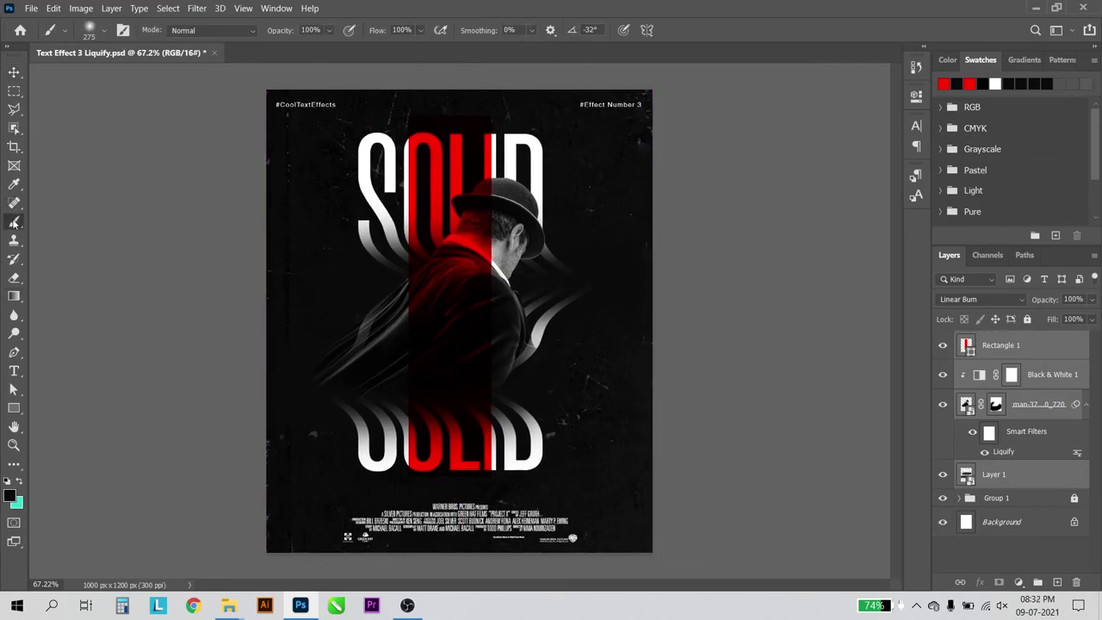
right_click(527, 241)
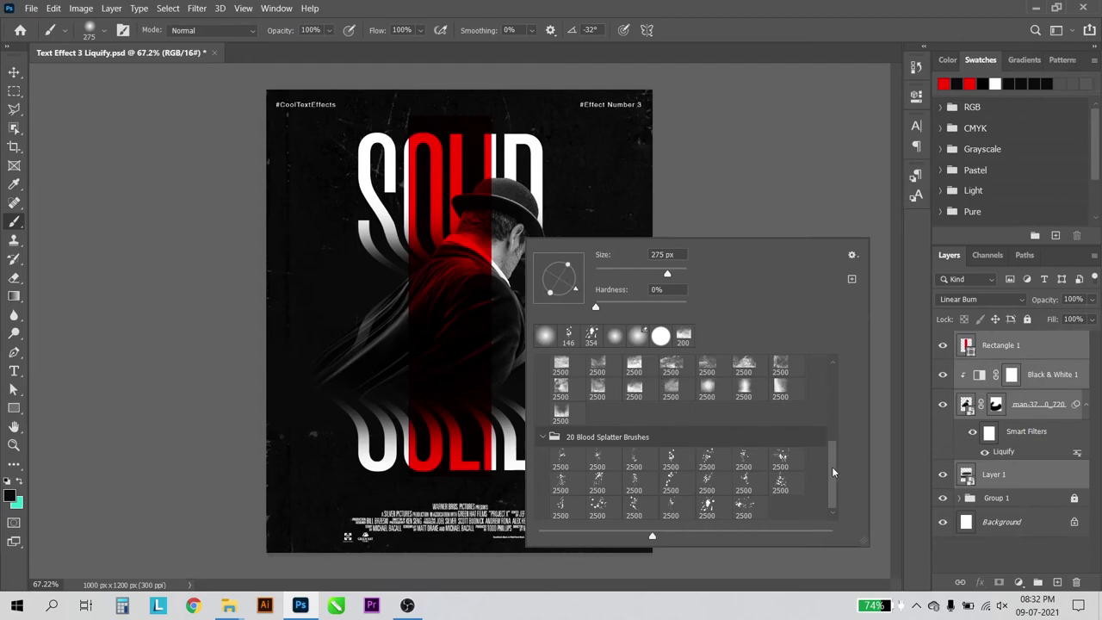
click(672, 459)
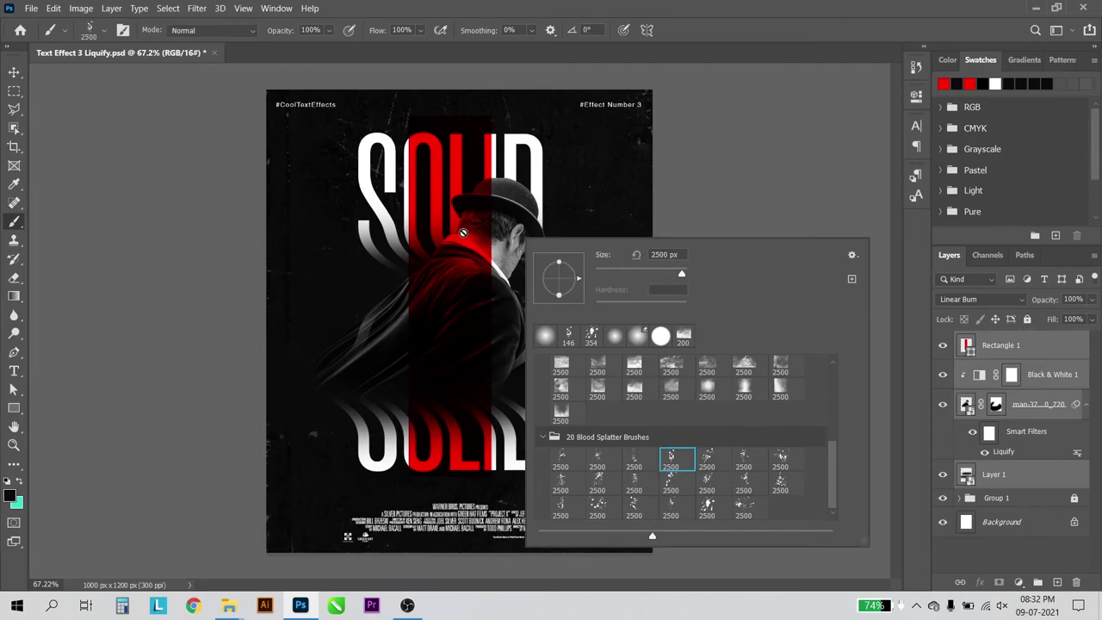
drag(680, 273, 659, 275)
key(Return)
Add a new Layer 2 above the red band and sample red as the paint colour.
click(1011, 355)
click(1057, 583)
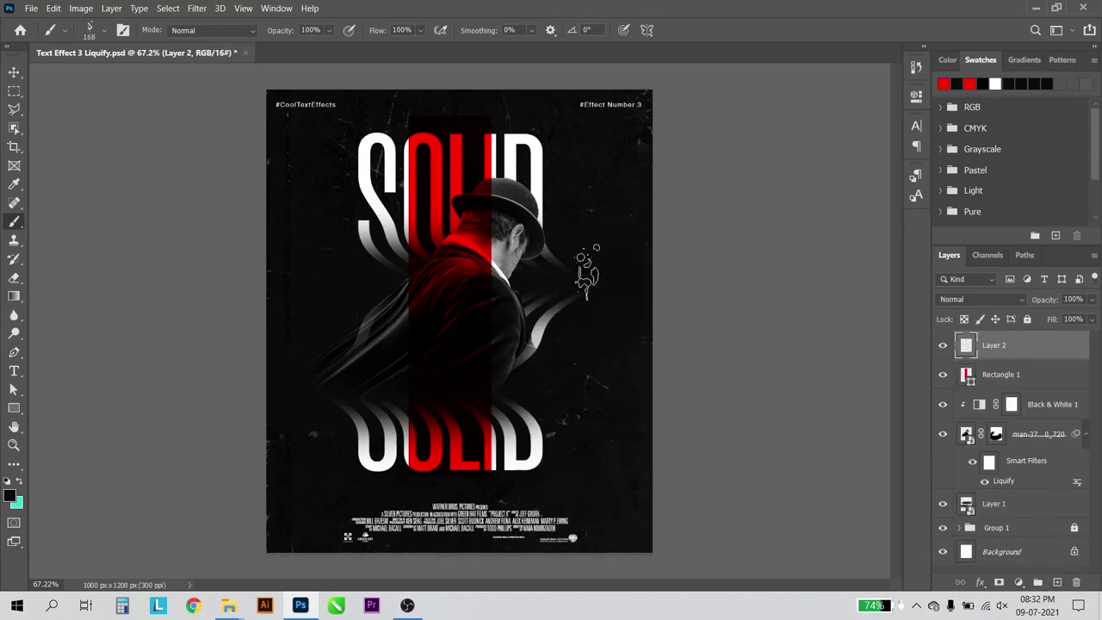
alt+click(442, 187)
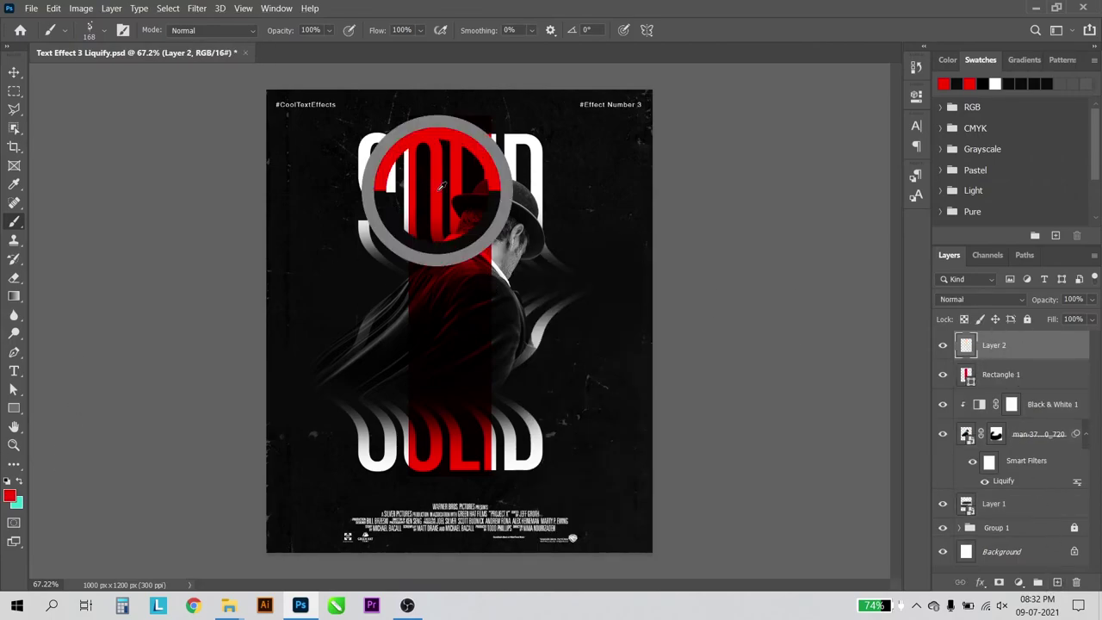
Stamp red splatters over the top letters and left-centre, and set Layer 2 to Linear Burn.
right_click(495, 155)
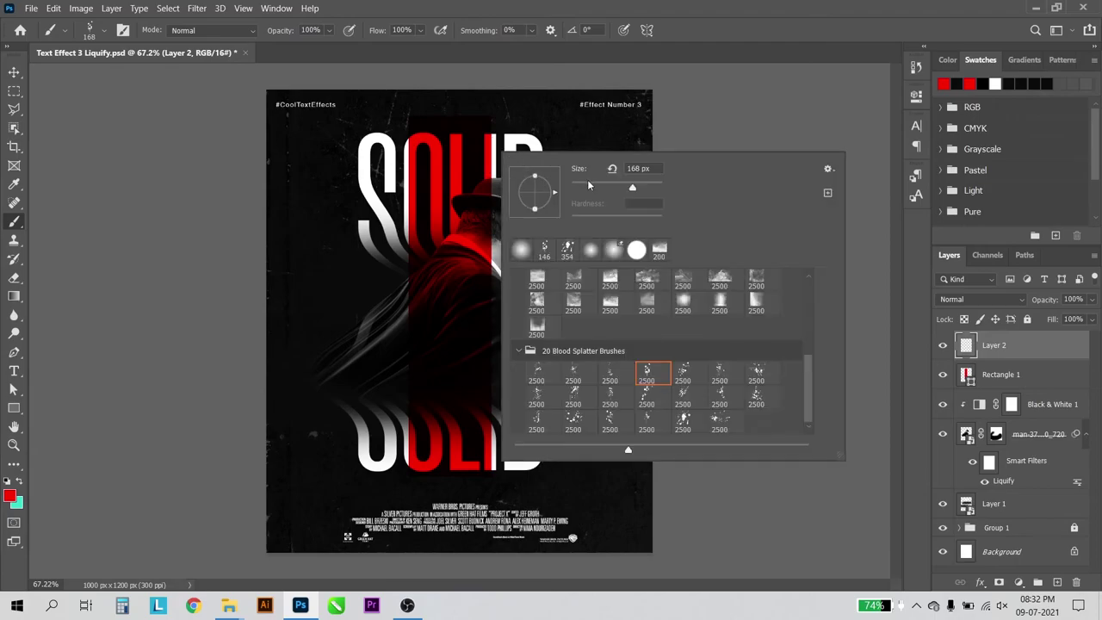
key(Return)
click(498, 159)
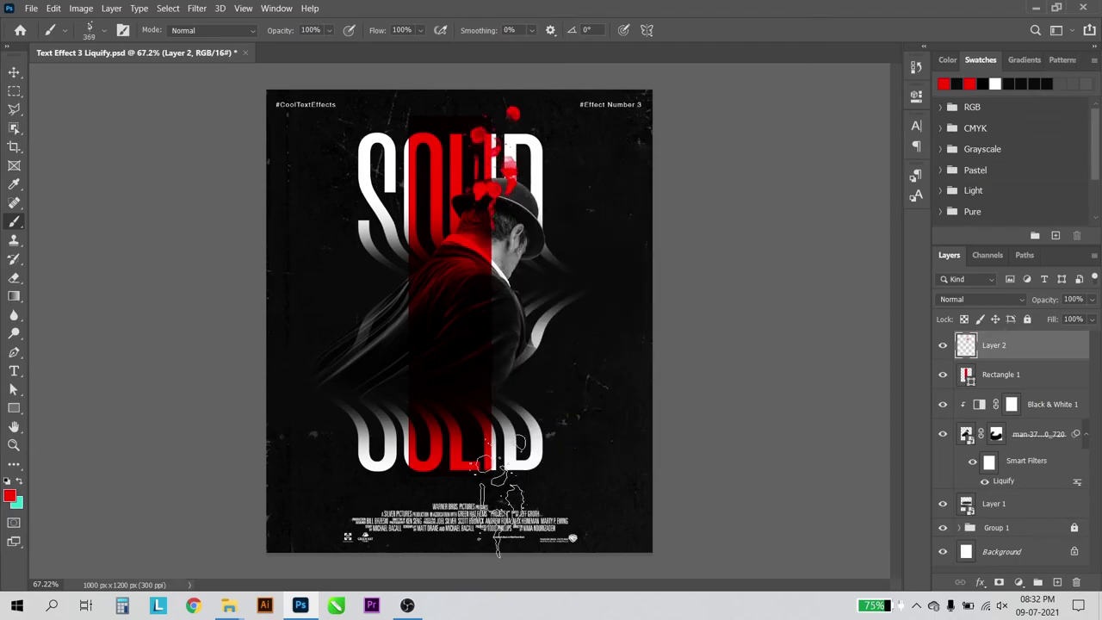
right_click(372, 414)
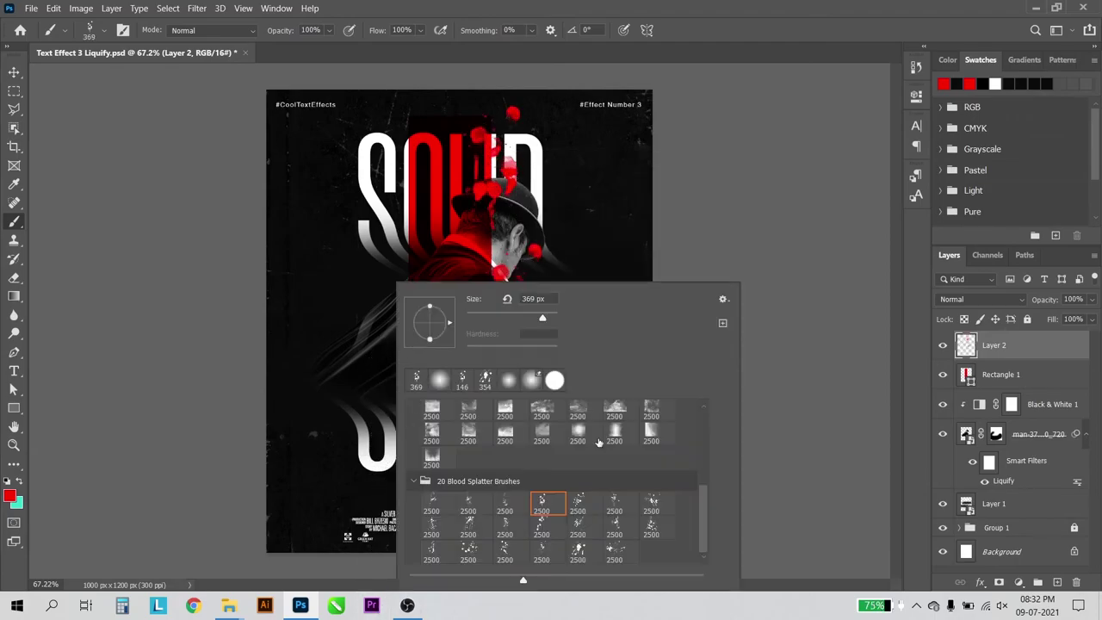
double_click(541, 554)
click(405, 362)
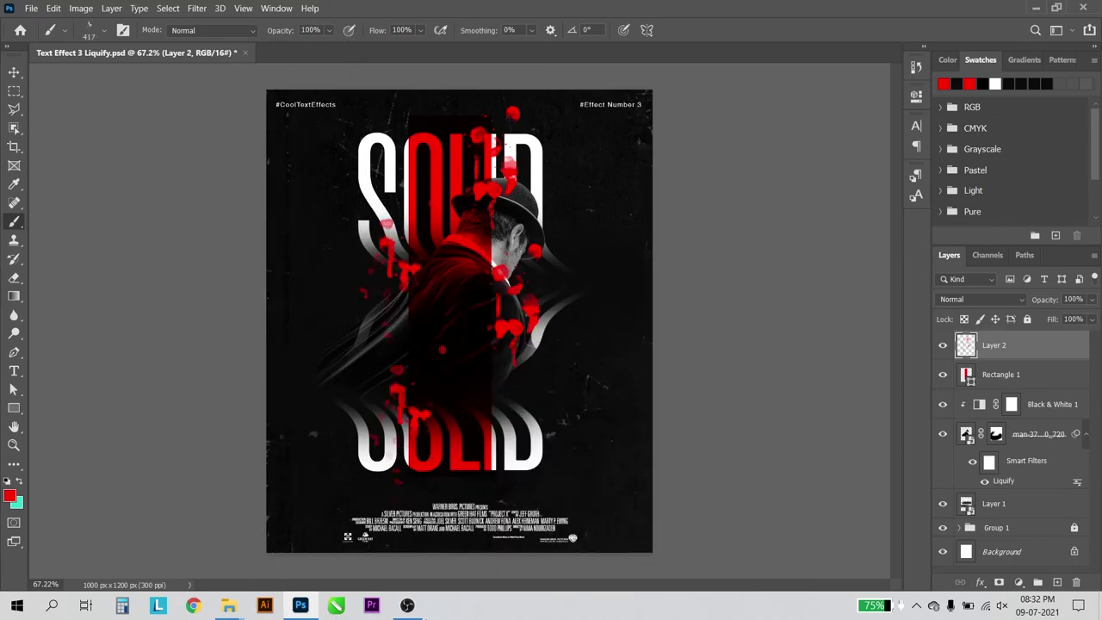
click(971, 303)
click(967, 301)
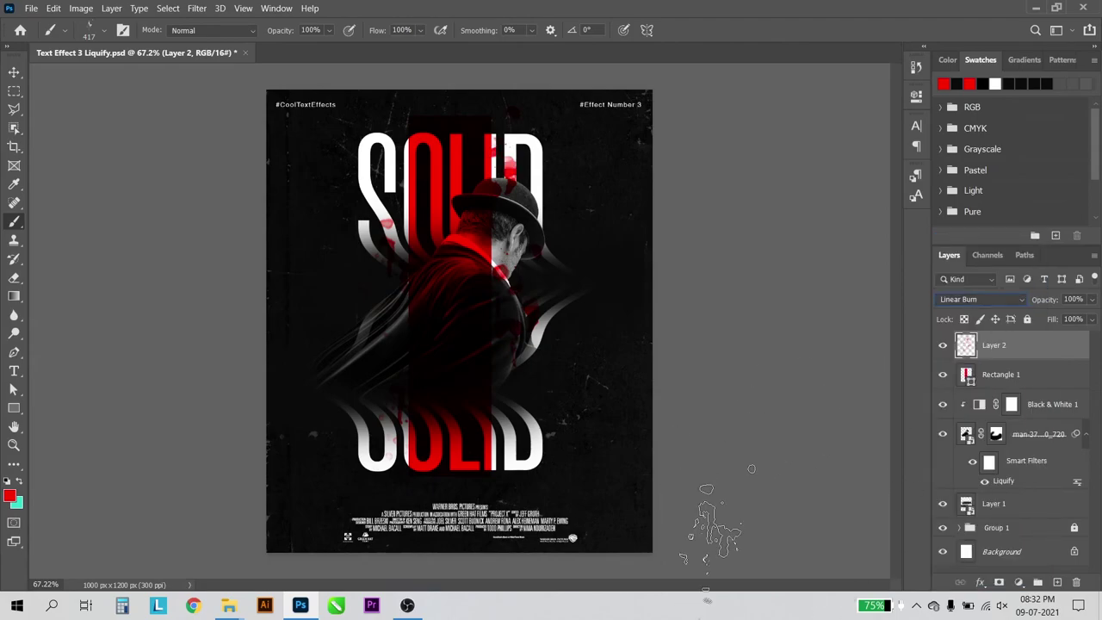
click(1048, 302)
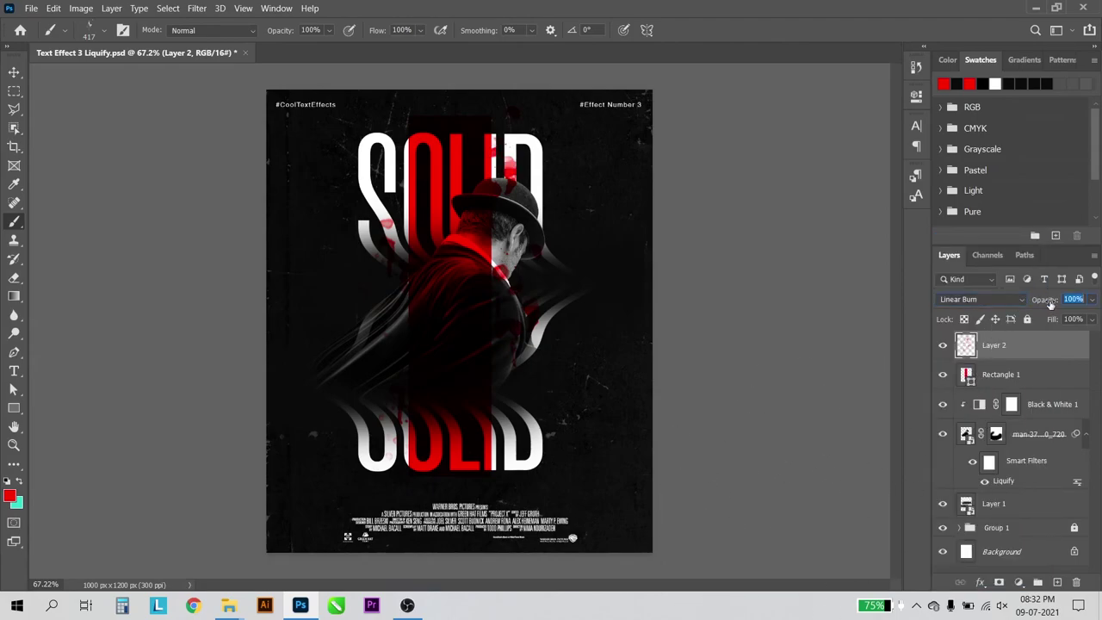
shift+click(1031, 385)
drag(1049, 305, 1033, 306)
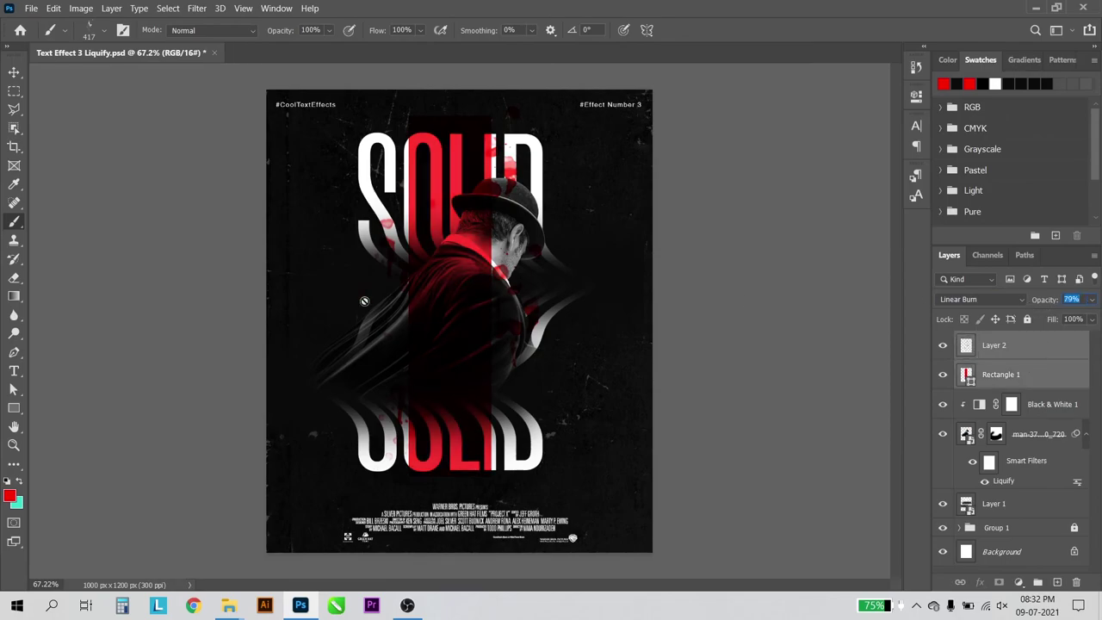
drag(1037, 295, 1057, 295)
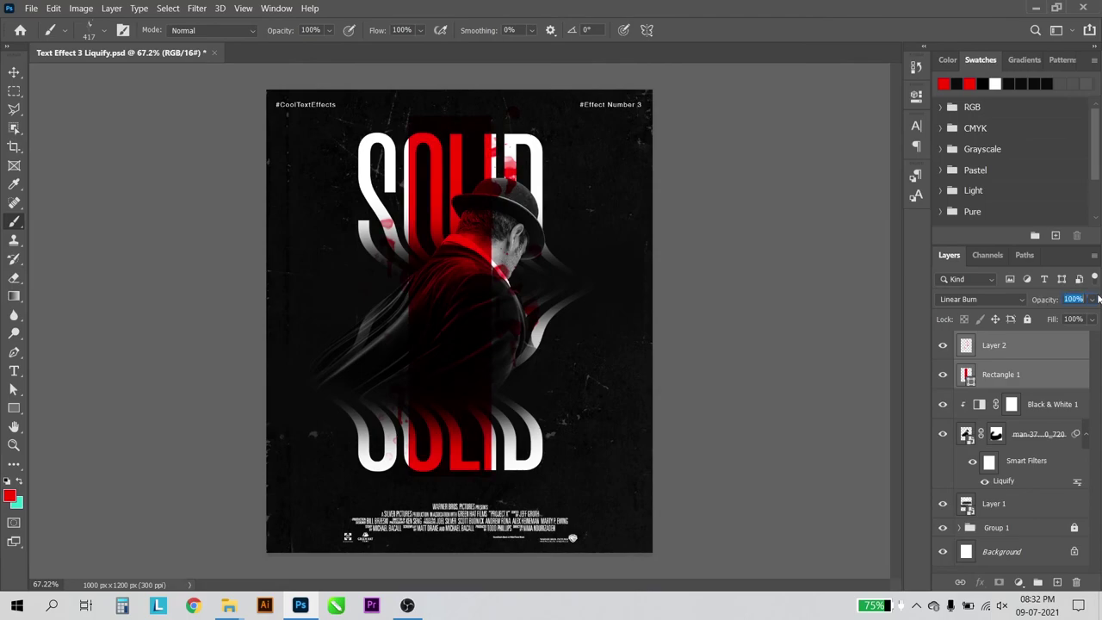